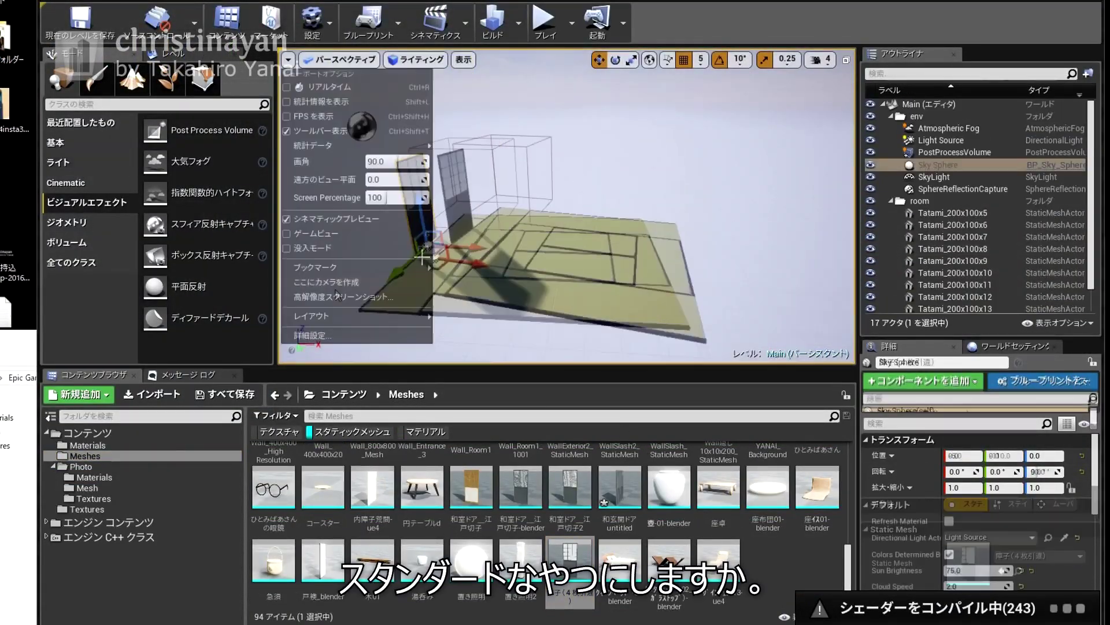
Step: Create a camera at the current view and place three wooden Hashira pillars in the room
{"action": "left_click", "coordinate": [335, 282]}
{"action": "left_click", "coordinate": [56, 142]}
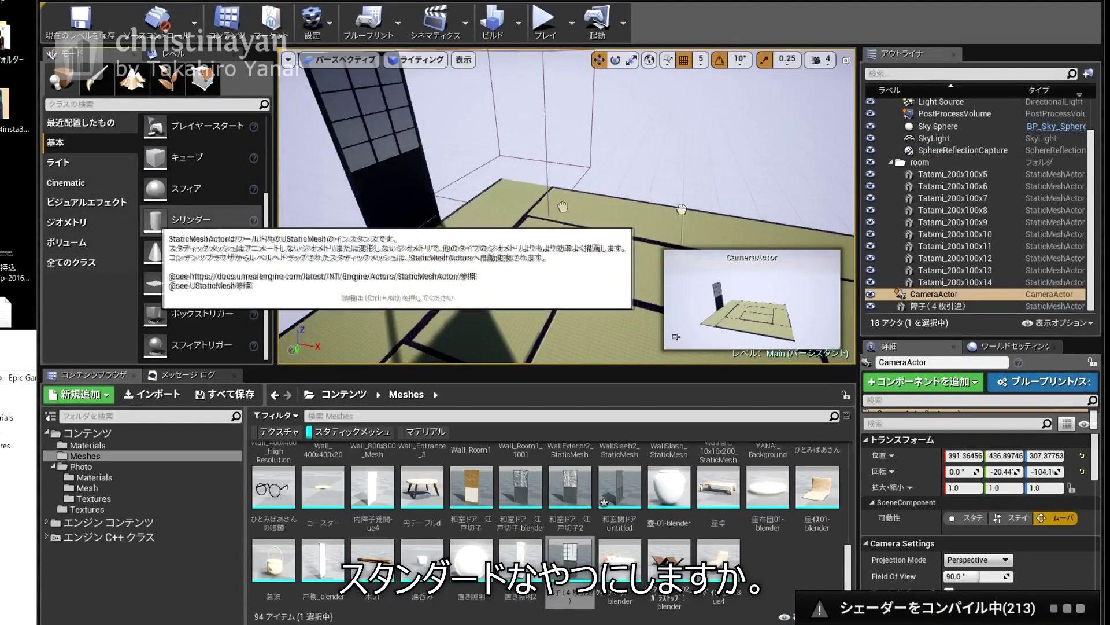
{"action": "left_click_drag", "start_coordinate": [563, 207], "coordinate": [682, 191]}
{"action": "scroll", "coordinate": [653, 450], "scroll_direction": "up", "scroll_amount": 8}
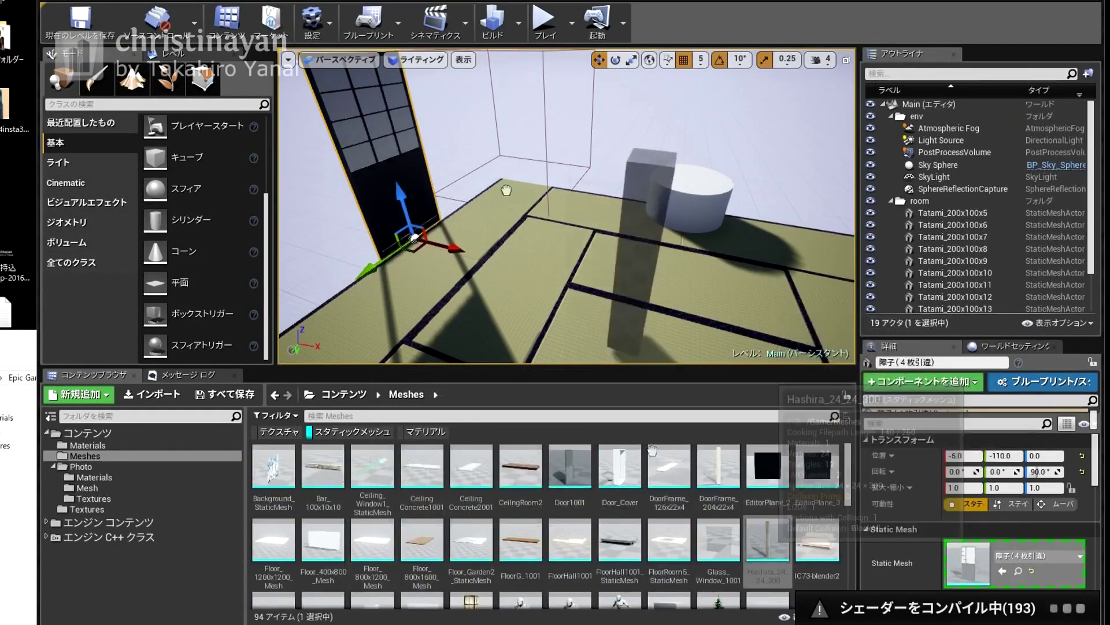
{"action": "left_click_drag", "start_coordinate": [507, 190], "coordinate": [498, 191]}
{"action": "scroll", "coordinate": [826, 516], "scroll_direction": "down", "scroll_amount": 2}
{"action": "left_click_drag", "start_coordinate": [768, 483], "coordinate": [532, 190]}
{"action": "left_click", "coordinate": [636, 237]}
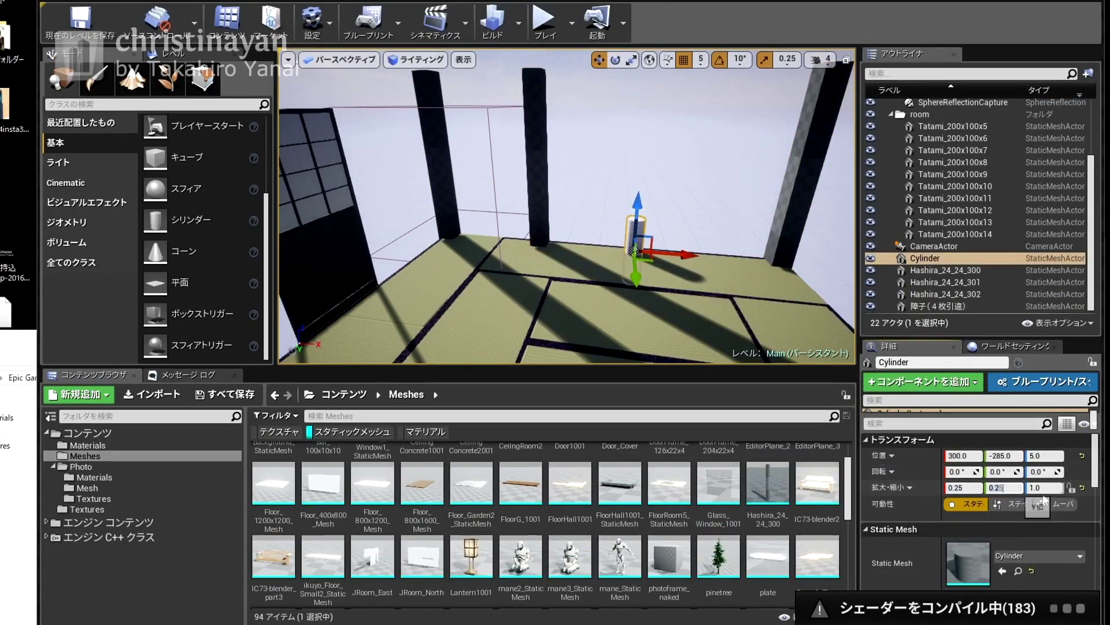
Step: Give the 和室ドア_江戸切子 door the M_Glass4_2 glass material and save the level
{"action": "double_click", "coordinate": [557, 524]}
{"action": "left_click", "coordinate": [94, 477]}
{"action": "left_click_drag", "start_coordinate": [718, 546], "coordinate": [417, 321]}
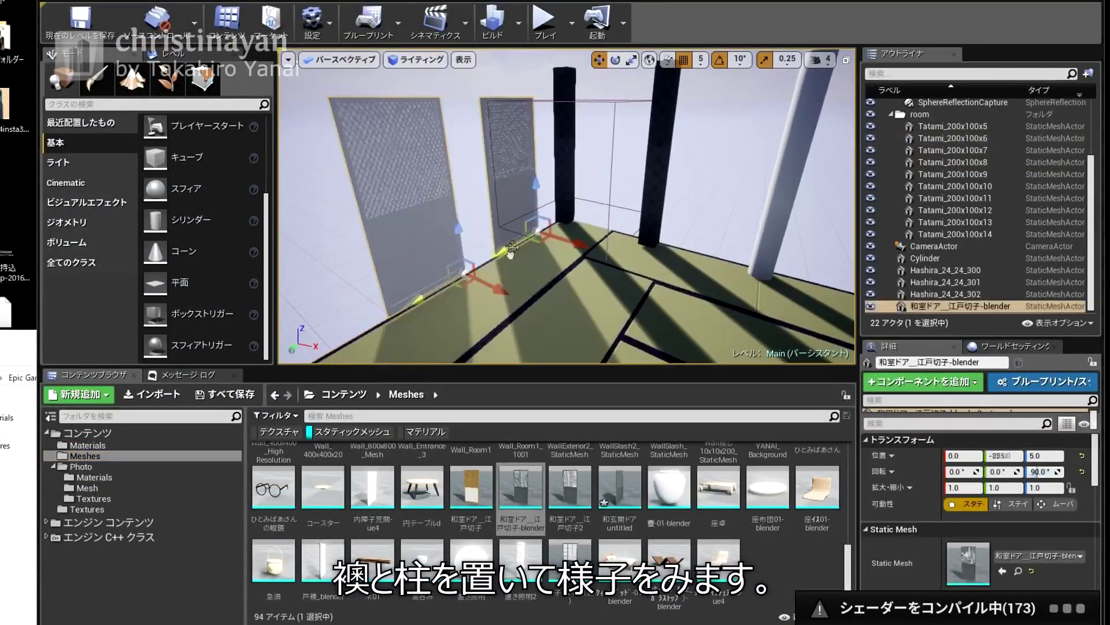
{"action": "scroll", "coordinate": [534, 299], "scroll_direction": "up", "scroll_amount": 5}
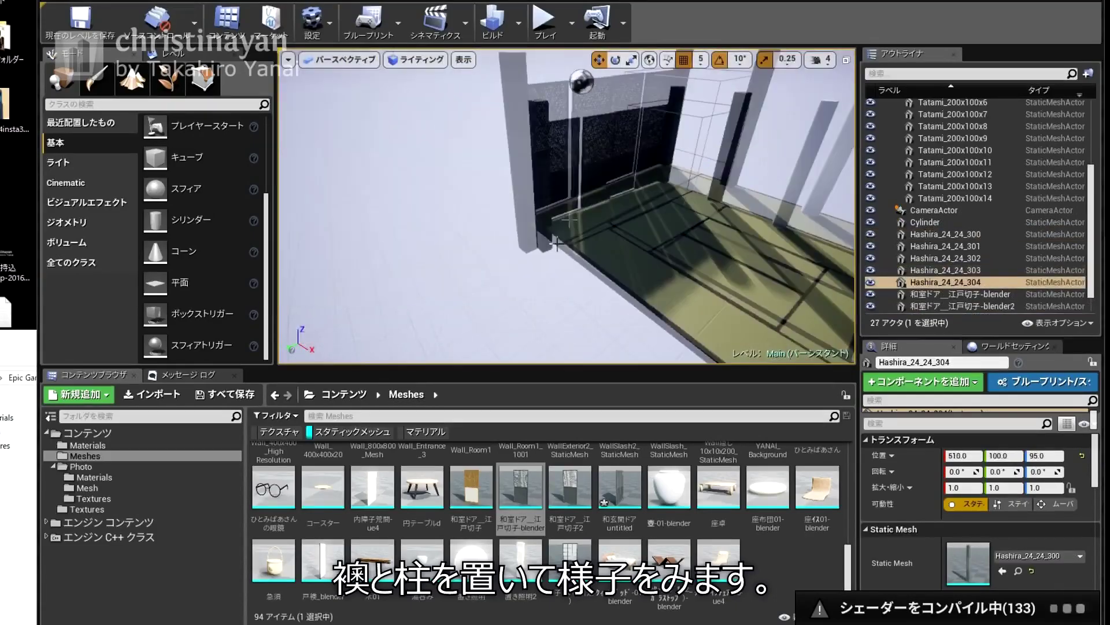
{"action": "key", "text": "ctrl+s"}
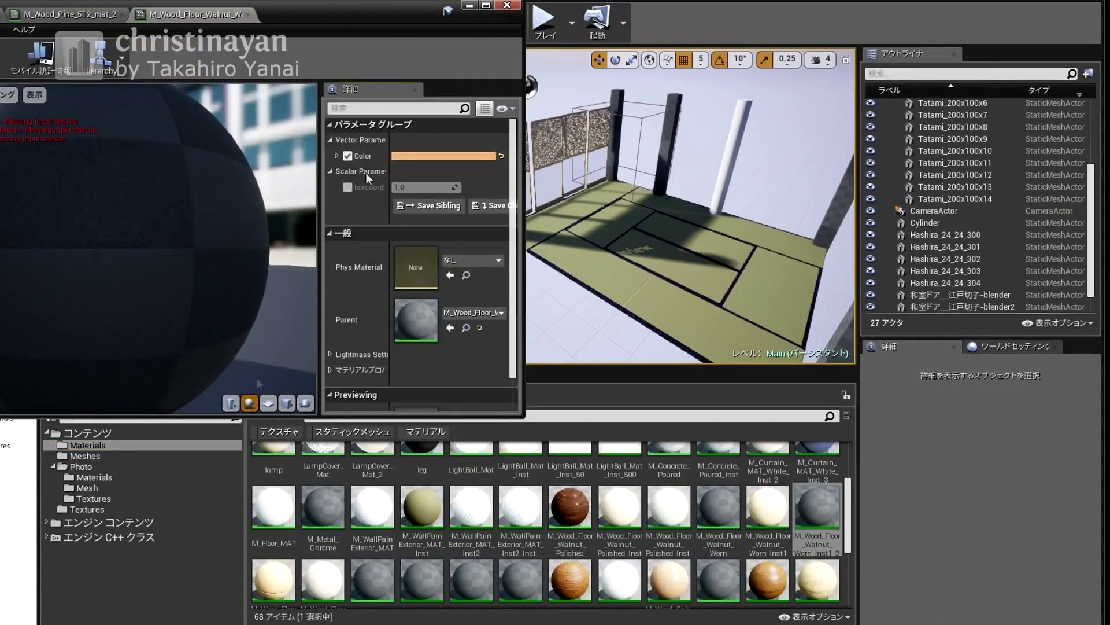
Step: Open the parent walnut wood material
{"action": "double_click", "coordinate": [416, 320]}
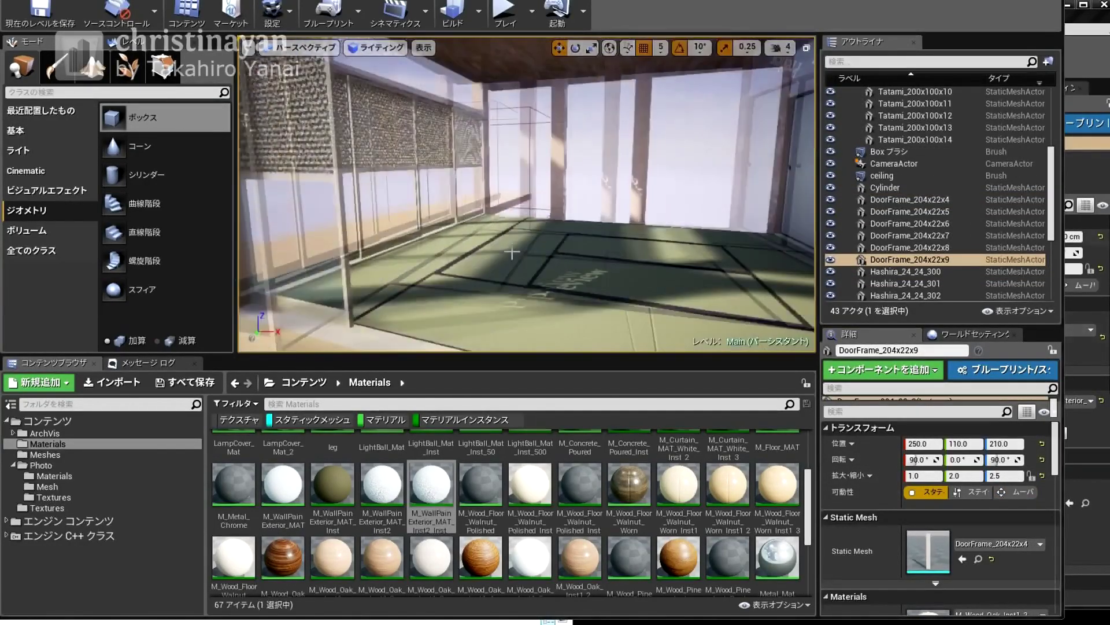
Step: Build the level's lighting
{"action": "left_click", "coordinate": [466, 22]}
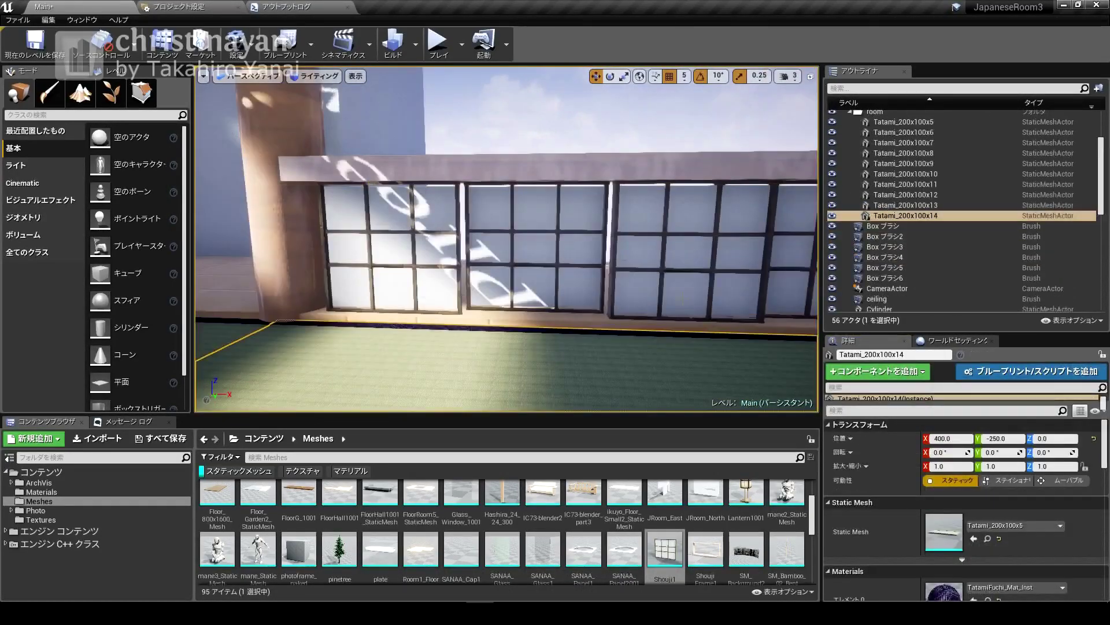
Step: Select the Shouji2 sliding screen and filter the Content Browser assets by type
{"action": "left_click", "coordinate": [576, 293]}
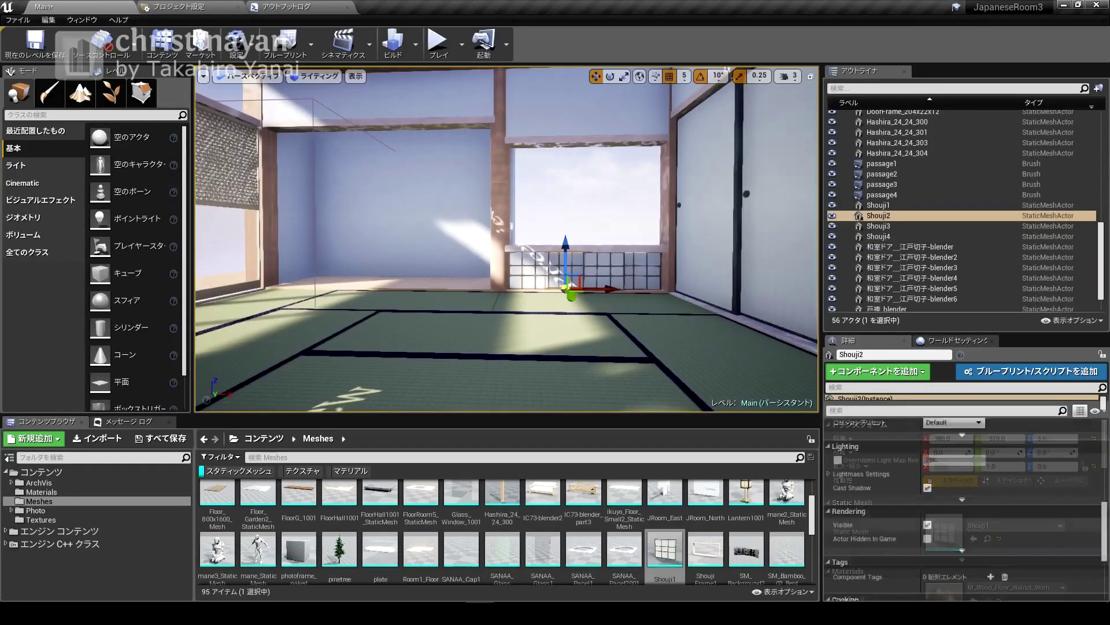
{"action": "left_click", "coordinate": [220, 457]}
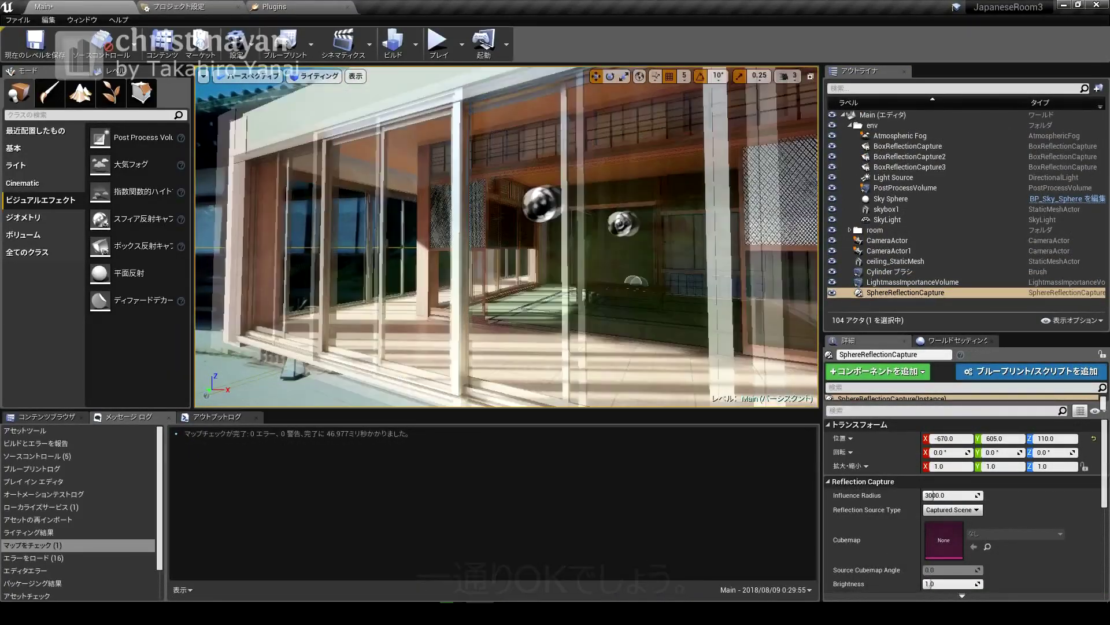
Step: Hide skybox1 using its eye icon in the World Outliner
{"action": "left_click", "coordinate": [834, 208]}
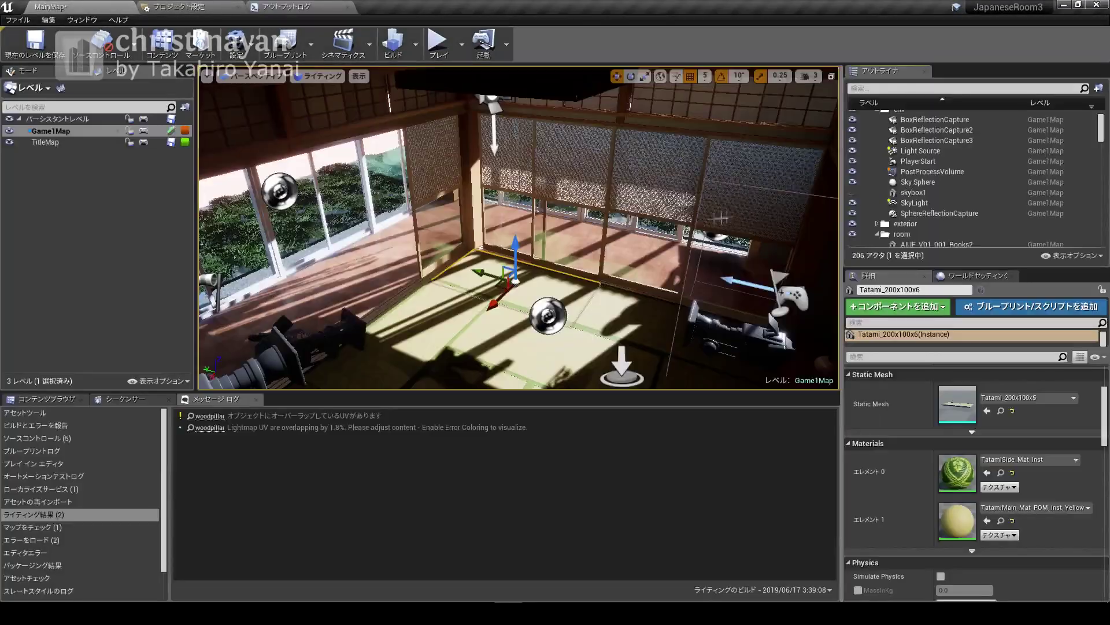
Step: Enlarge the 3D viewport, fly outside the window, and unhide skybox1
{"action": "left_click_drag", "start_coordinate": [416, 393], "coordinate": [416, 436]}
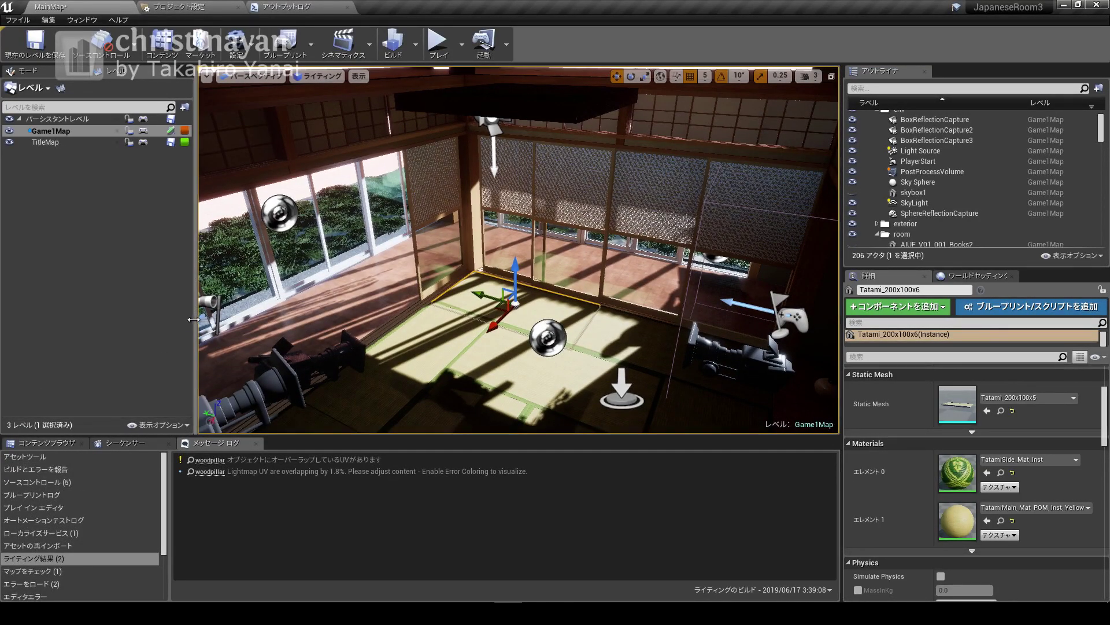
{"action": "left_click_drag", "start_coordinate": [193, 319], "coordinate": [178, 319]}
{"action": "right_click_drag", "start_coordinate": [405, 260], "coordinate": [439, 249]}
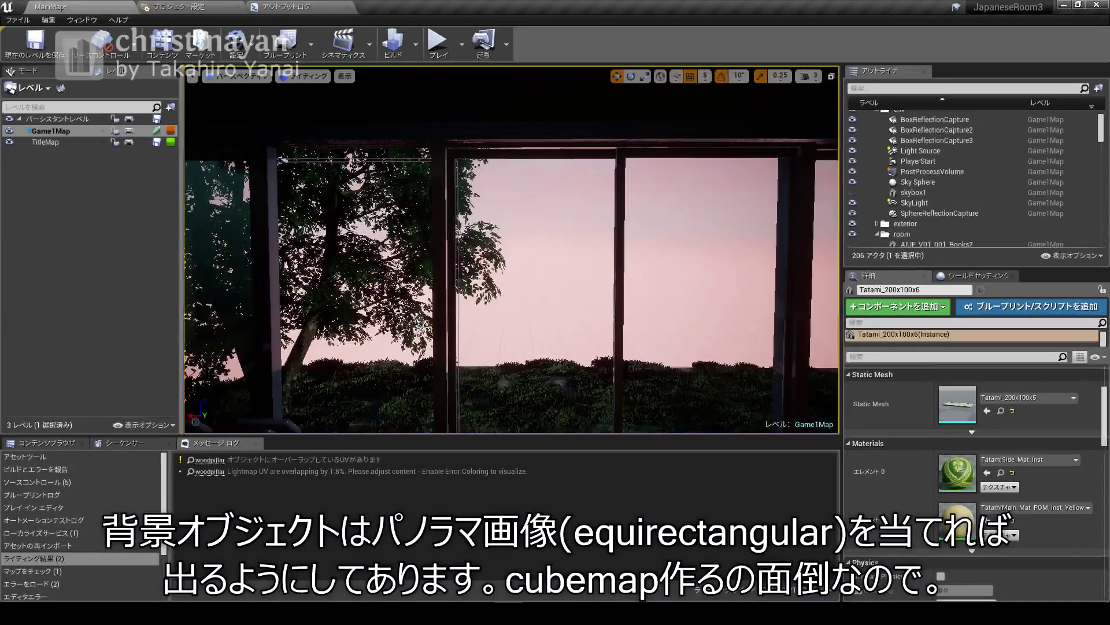
{"action": "right_click_drag", "start_coordinate": [426, 327], "coordinate": [440, 312]}
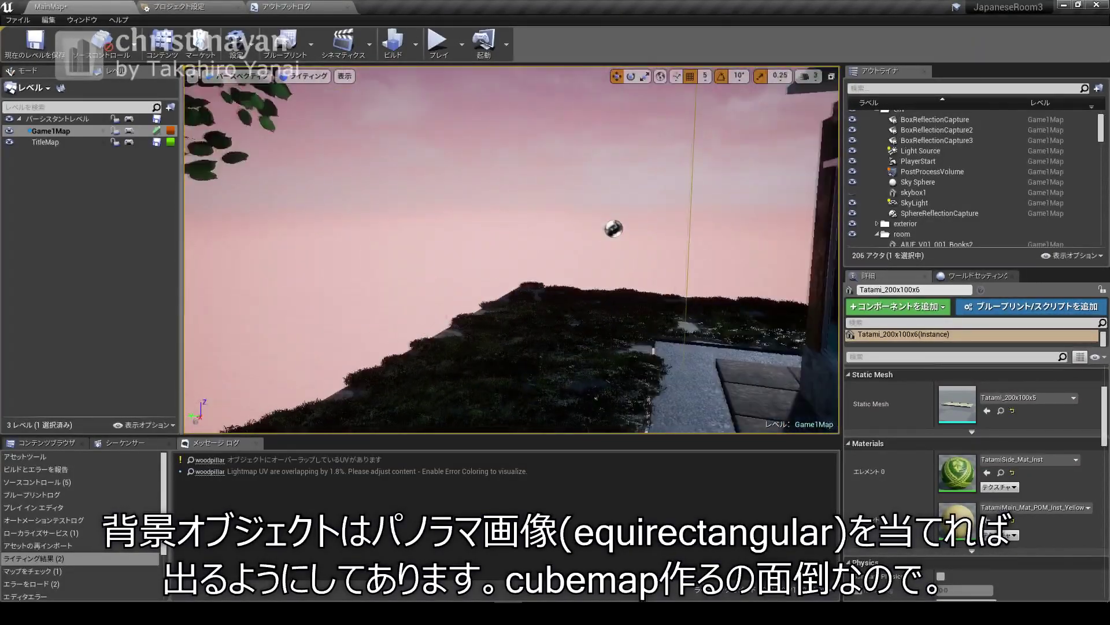
{"action": "left_click", "coordinate": [912, 192]}
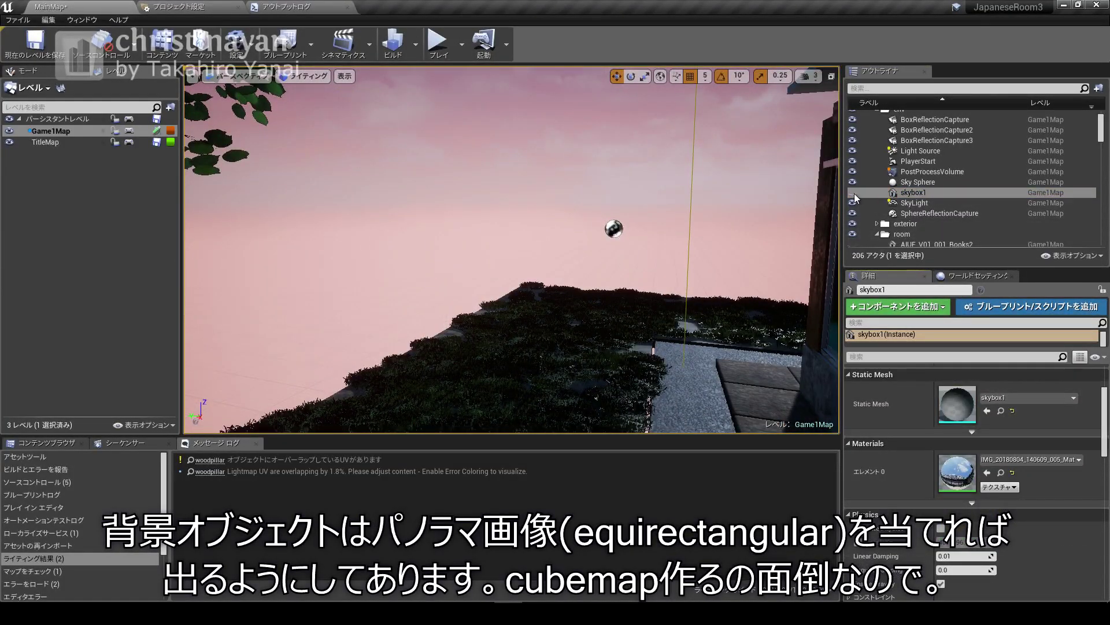
{"action": "left_click", "coordinate": [854, 193]}
Step: Turn on the FPS readout and fly back into the tatami room
{"action": "left_click", "coordinate": [344, 76]}
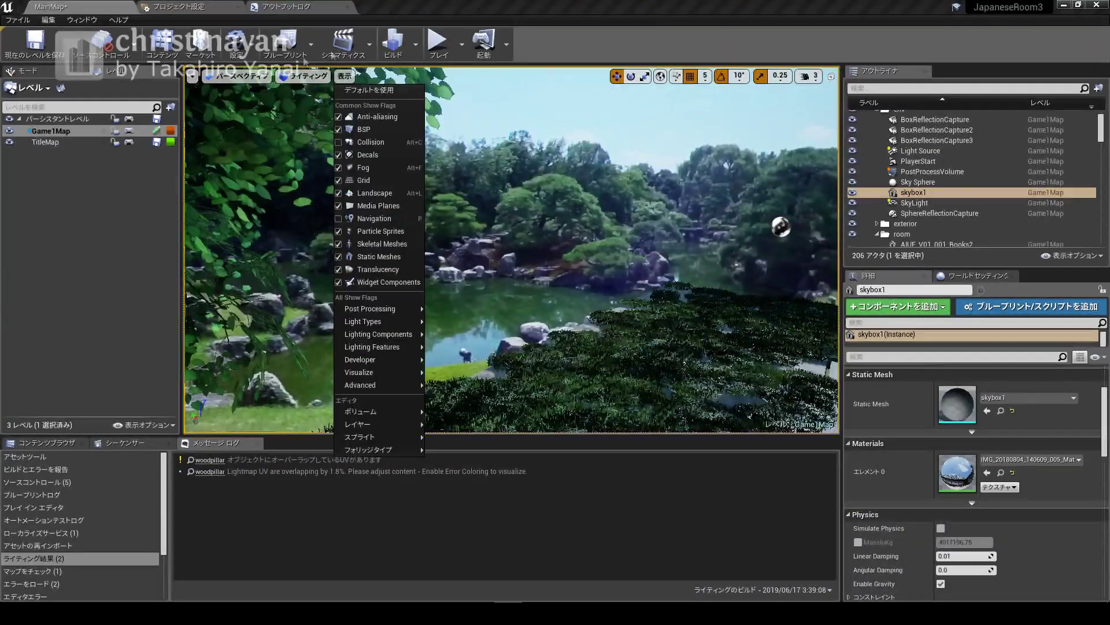
{"action": "left_click", "coordinate": [220, 139]}
{"action": "right_click_drag", "start_coordinate": [509, 249], "coordinate": [404, 248]}
{"action": "right_click_drag", "start_coordinate": [509, 249], "coordinate": [469, 273]}
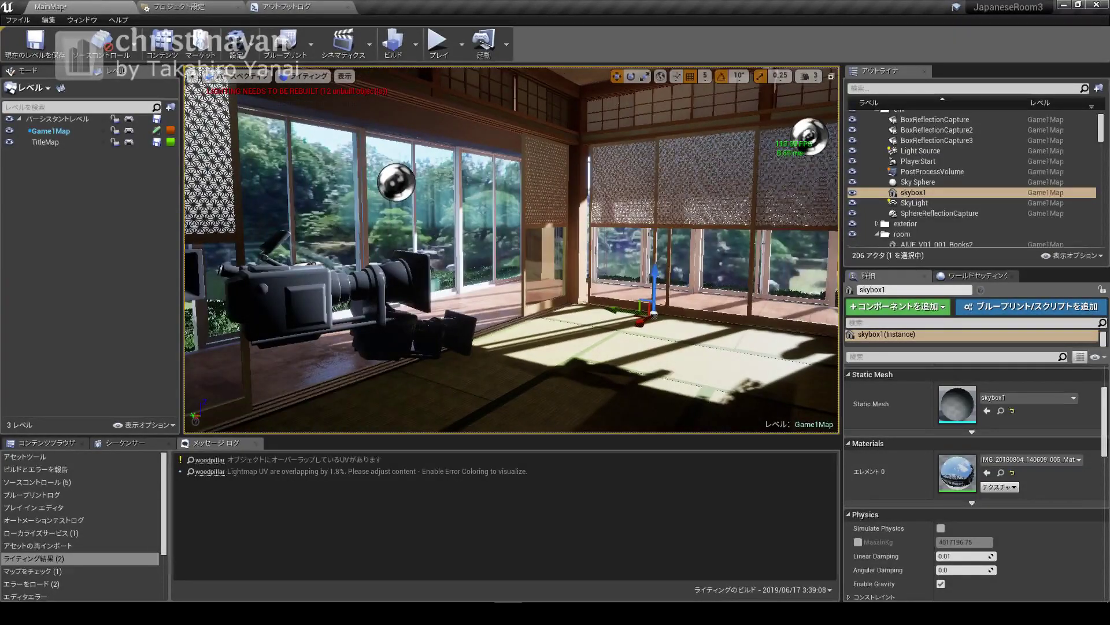
Step: Collapse the env folder, then frame and hide the mane3_StaticMesh mannequin
{"action": "scroll", "coordinate": [871, 148], "scroll_direction": "up", "scroll_amount": 3}
{"action": "double_click", "coordinate": [881, 147]}
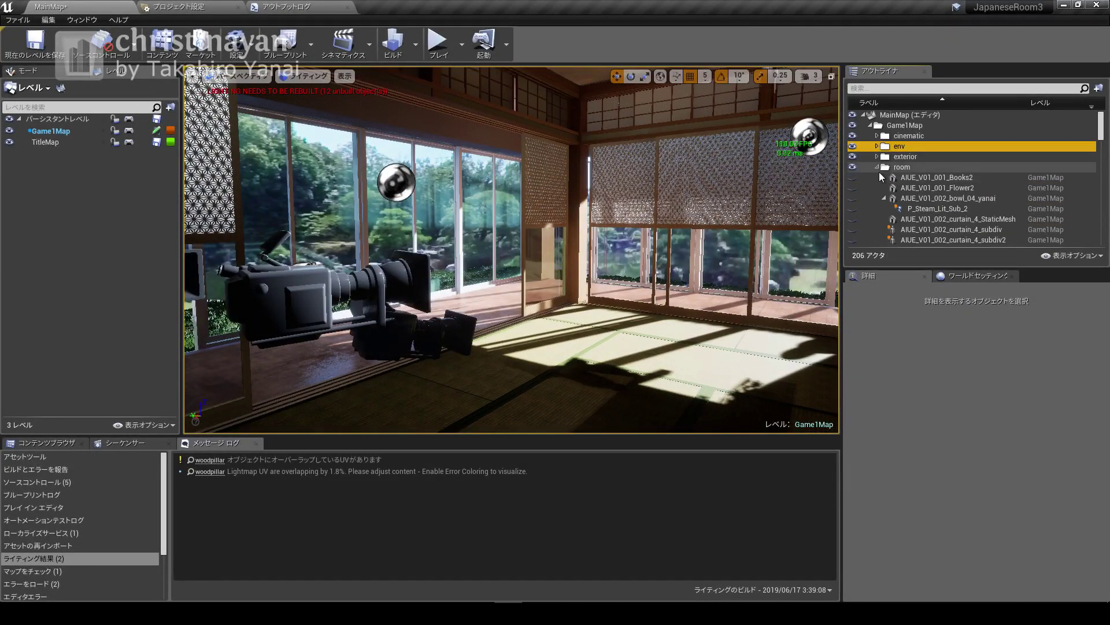
{"action": "scroll", "coordinate": [917, 162], "scroll_direction": "down", "scroll_amount": 1}
{"action": "scroll", "coordinate": [897, 176], "scroll_direction": "down", "scroll_amount": 3}
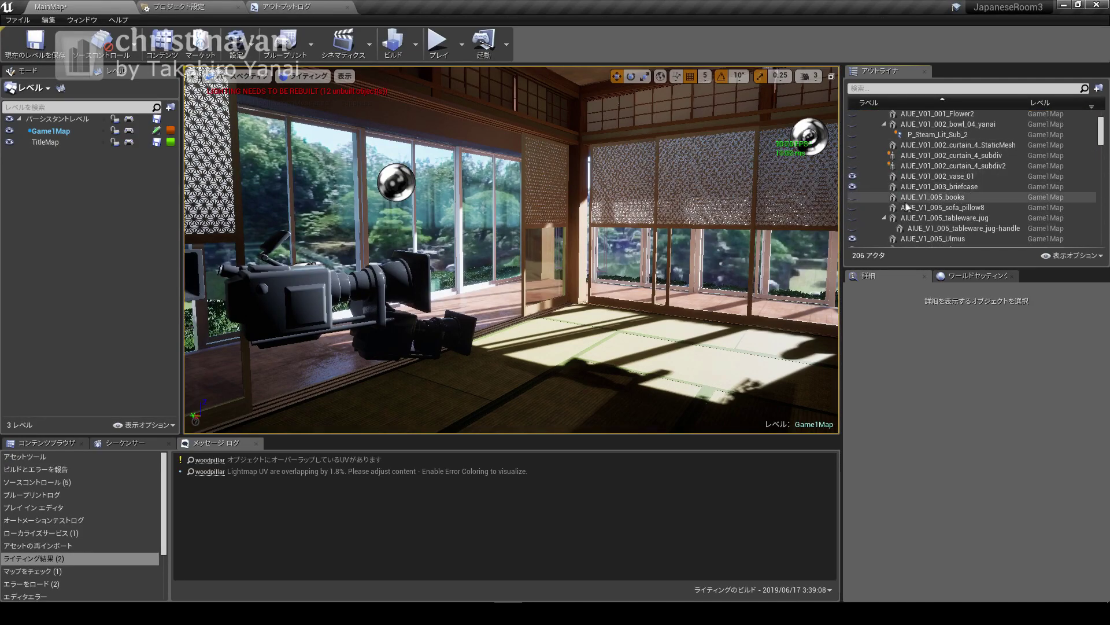
{"action": "scroll", "coordinate": [913, 220], "scroll_direction": "down", "scroll_amount": 3}
{"action": "scroll", "coordinate": [906, 227], "scroll_direction": "down", "scroll_amount": 3}
{"action": "scroll", "coordinate": [910, 201], "scroll_direction": "down", "scroll_amount": 3}
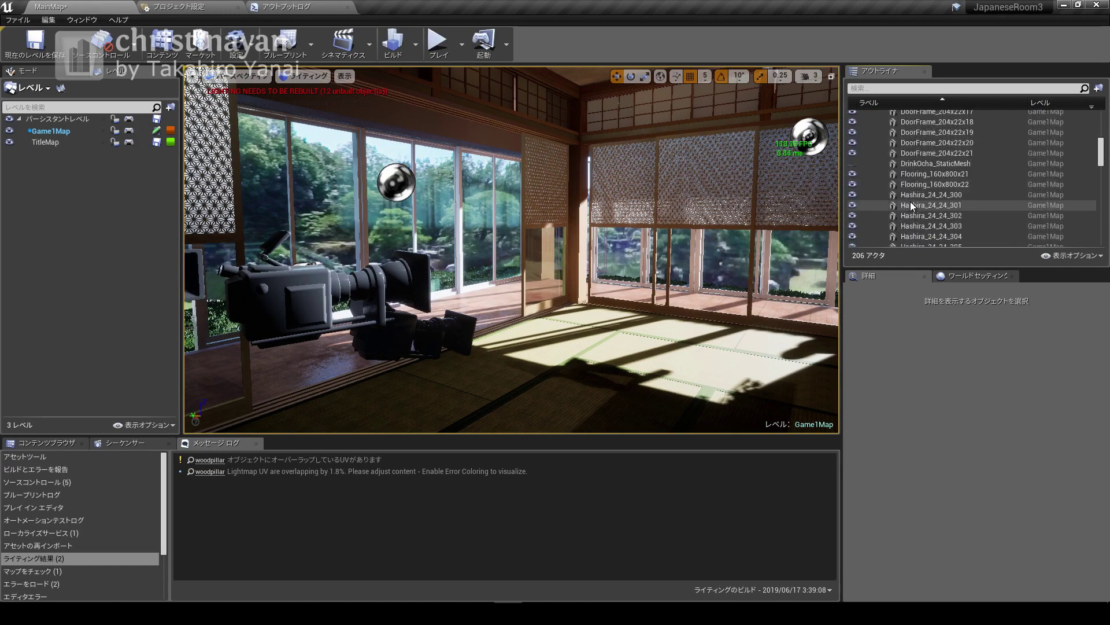
{"action": "scroll", "coordinate": [902, 164], "scroll_direction": "down", "scroll_amount": 5}
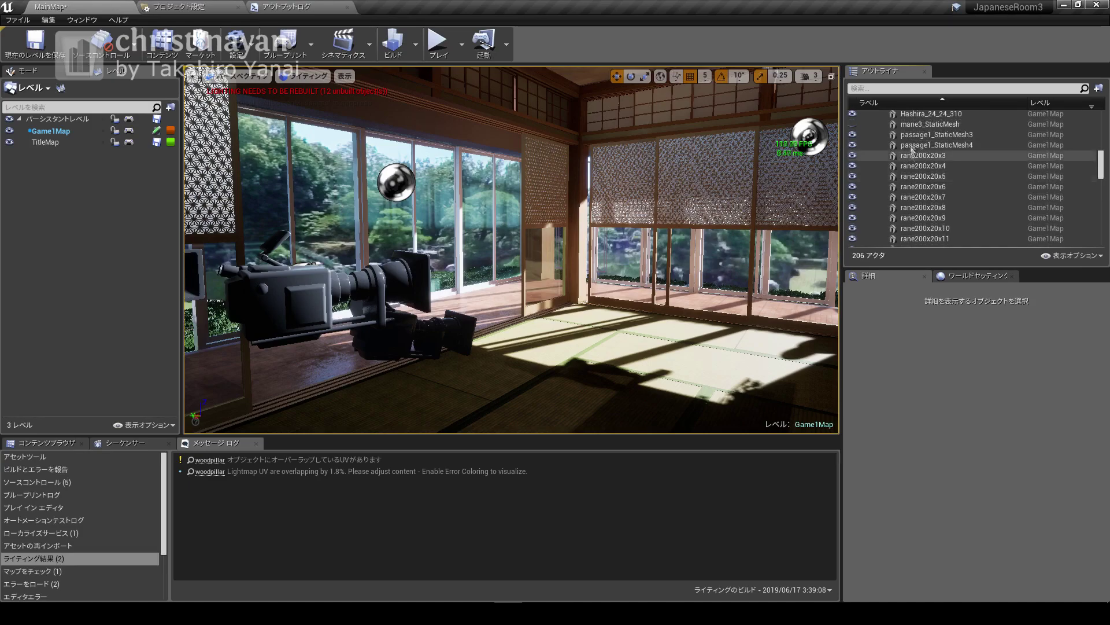
{"action": "left_click", "coordinate": [902, 124]}
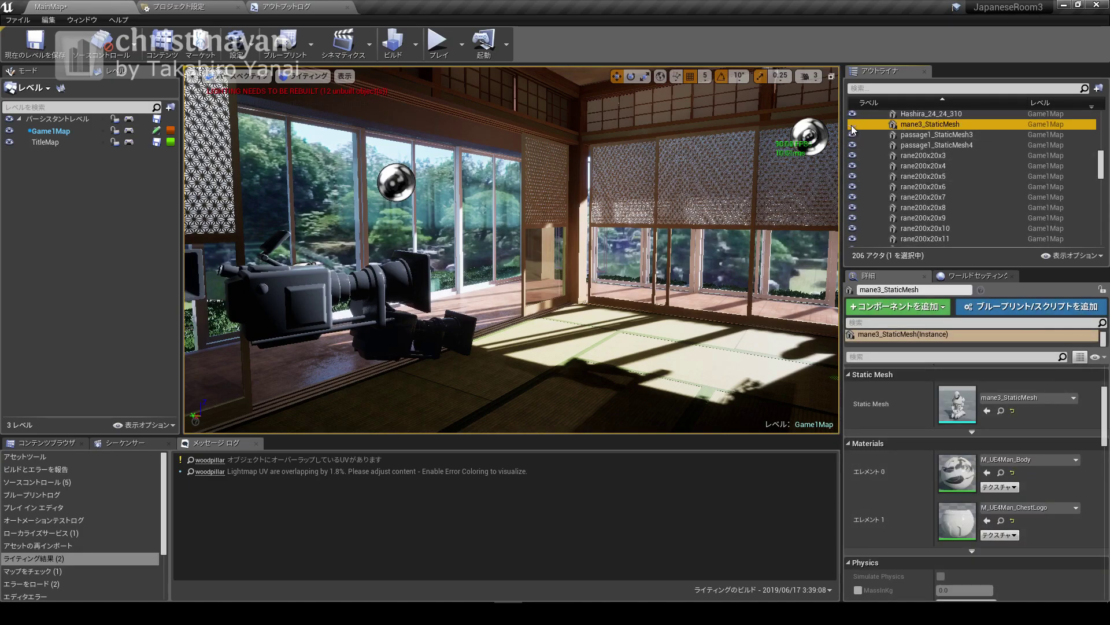
{"action": "key", "text": "f"}
{"action": "left_click", "coordinate": [852, 125]}
Step: Frame the AIUE_V1_005_sofa_pillow8 cushion and pull back to see it by the glass doors
{"action": "scroll", "coordinate": [914, 186], "scroll_direction": "up", "scroll_amount": 5}
{"action": "scroll", "coordinate": [911, 184], "scroll_direction": "up", "scroll_amount": 5}
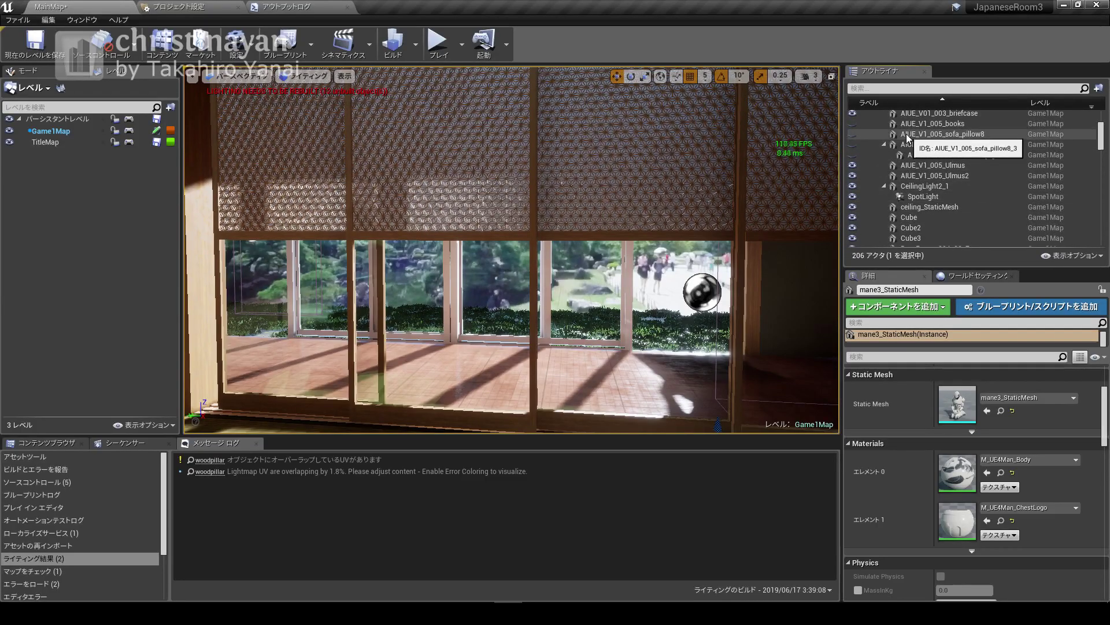
{"action": "left_click", "coordinate": [925, 134]}
{"action": "key", "text": "f"}
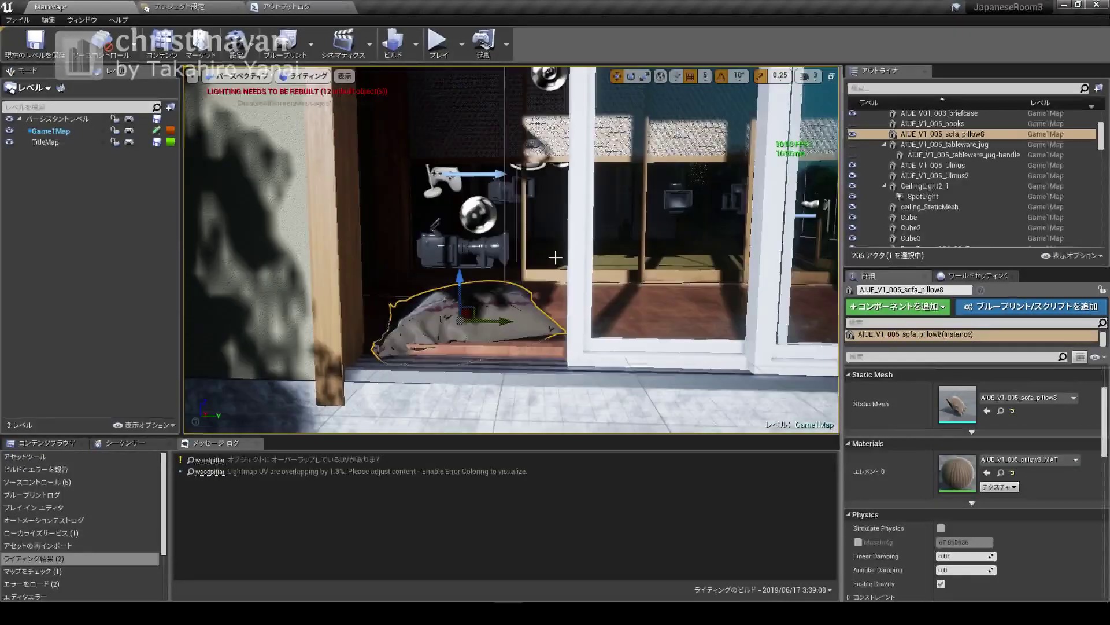
{"action": "right_click_drag", "start_coordinate": [555, 257], "coordinate": [550, 282]}
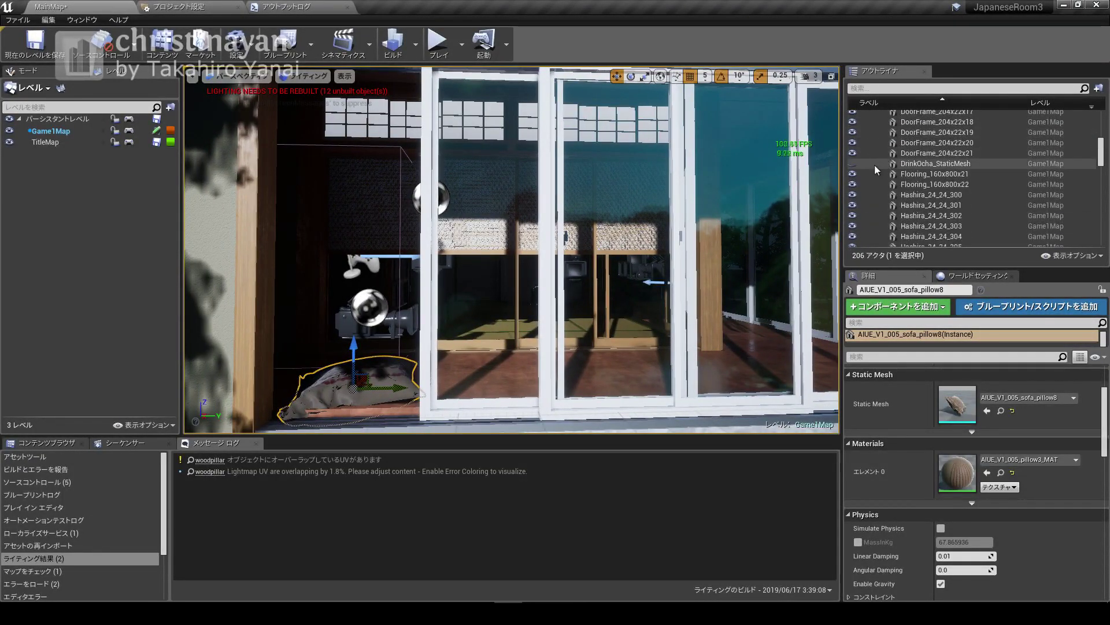
Step: Select the DrinkOcha and mane3 mannequins and focus the view on mane3_StaticMesh
{"action": "left_click", "coordinate": [858, 164]}
{"action": "scroll", "coordinate": [862, 174], "scroll_direction": "down", "scroll_amount": 3}
{"action": "left_click", "coordinate": [861, 172]}
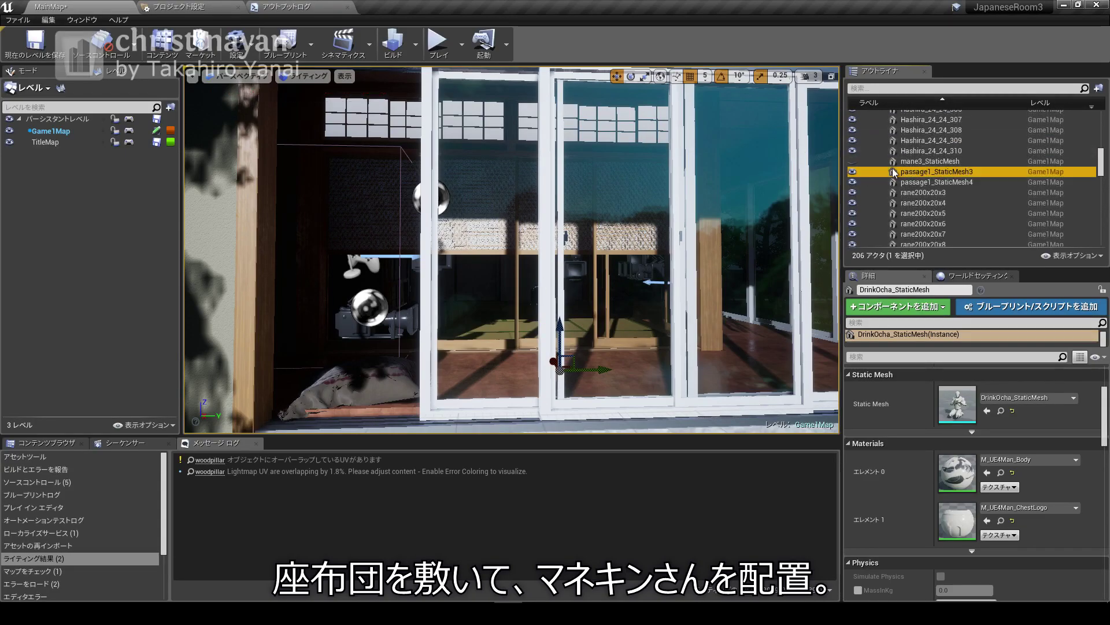
{"action": "key", "text": "f"}
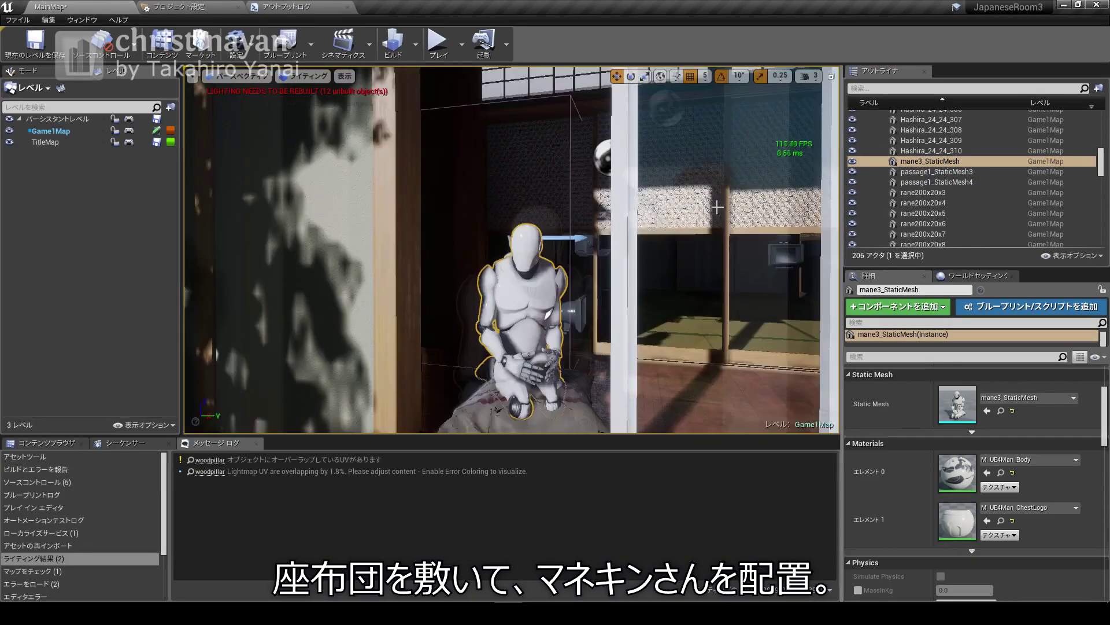
Step: Select tea scene items in turn: DrinkOcha mannequin, jug, curtain, steam effect, tea bowl, table3d
{"action": "scroll", "coordinate": [988, 199], "scroll_direction": "up", "scroll_amount": 5}
{"action": "left_click", "coordinate": [919, 201]}
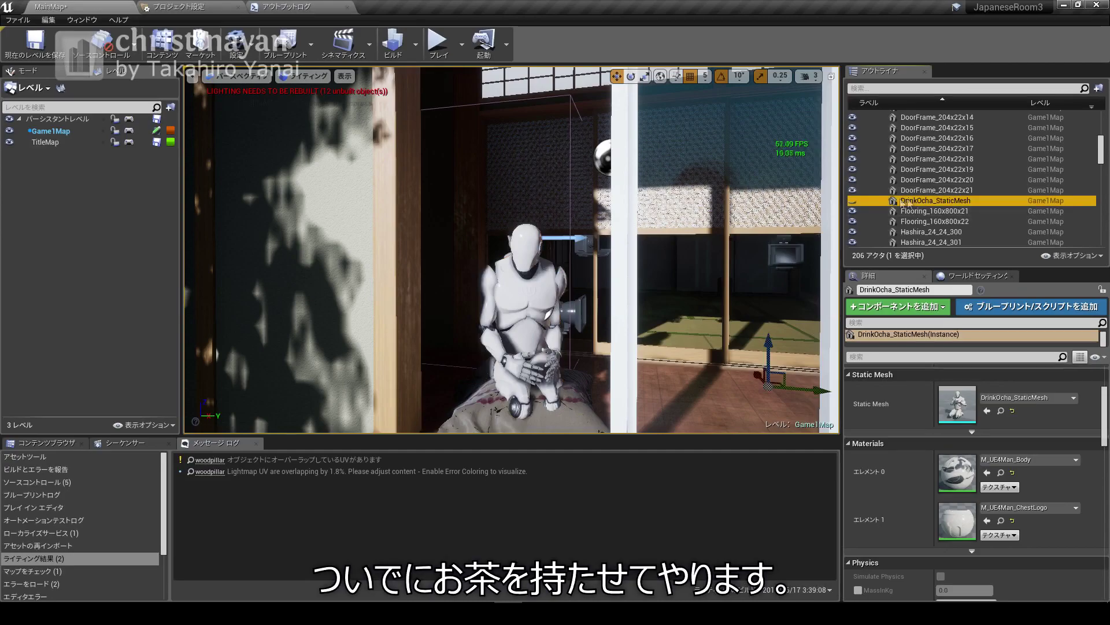
{"action": "scroll", "coordinate": [885, 204], "scroll_direction": "up", "scroll_amount": 5}
{"action": "left_click", "coordinate": [879, 182]}
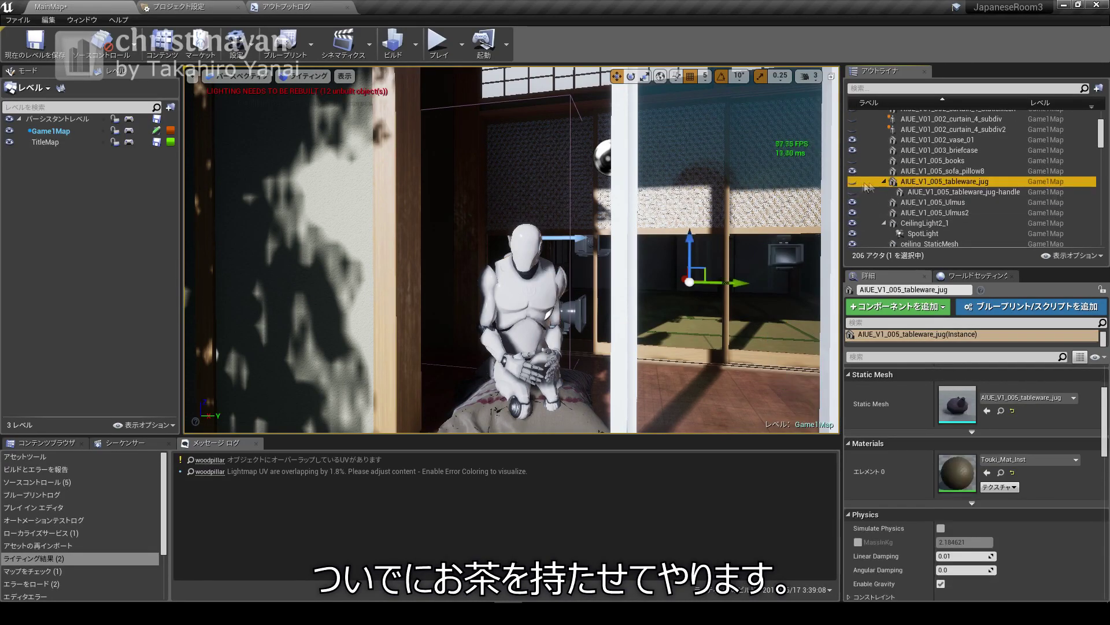
{"action": "scroll", "coordinate": [862, 185], "scroll_direction": "up", "scroll_amount": 5}
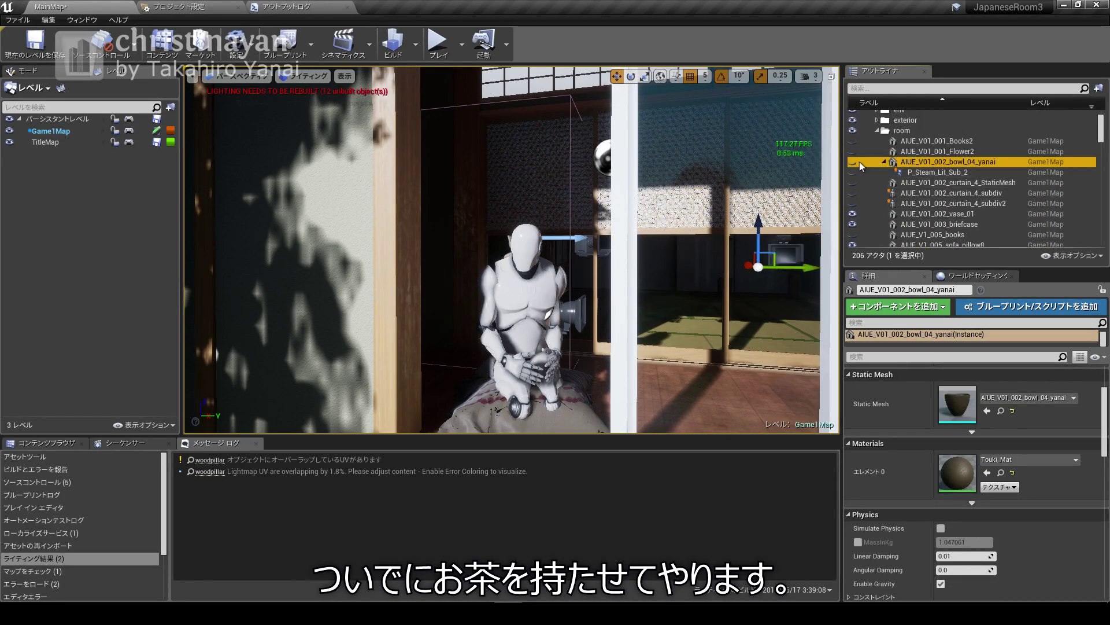
{"action": "left_click", "coordinate": [914, 193]}
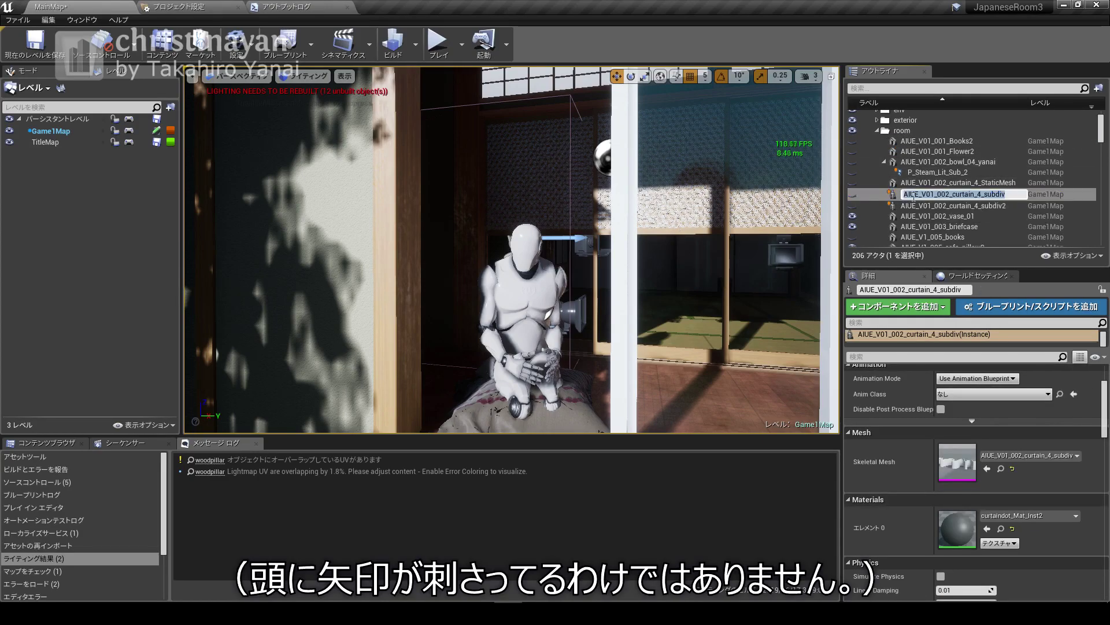
{"action": "left_click", "coordinate": [920, 173]}
{"action": "left_click", "coordinate": [923, 163]}
{"action": "scroll", "coordinate": [921, 214], "scroll_direction": "down", "scroll_amount": 5}
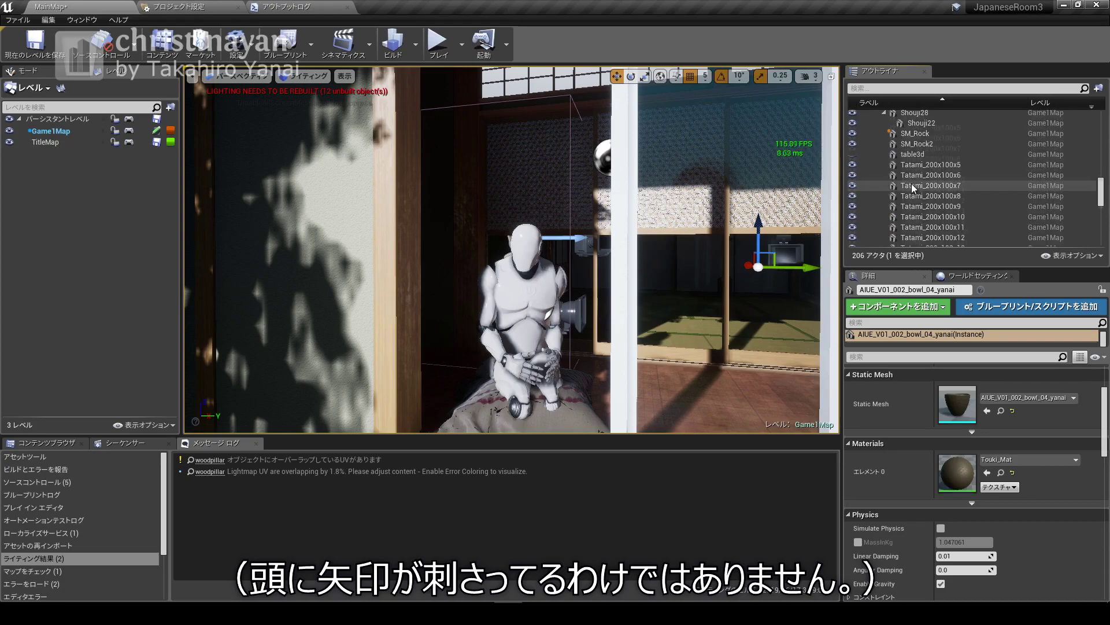
{"action": "left_click", "coordinate": [913, 154]}
{"action": "scroll", "coordinate": [915, 183], "scroll_direction": "down", "scroll_amount": 5}
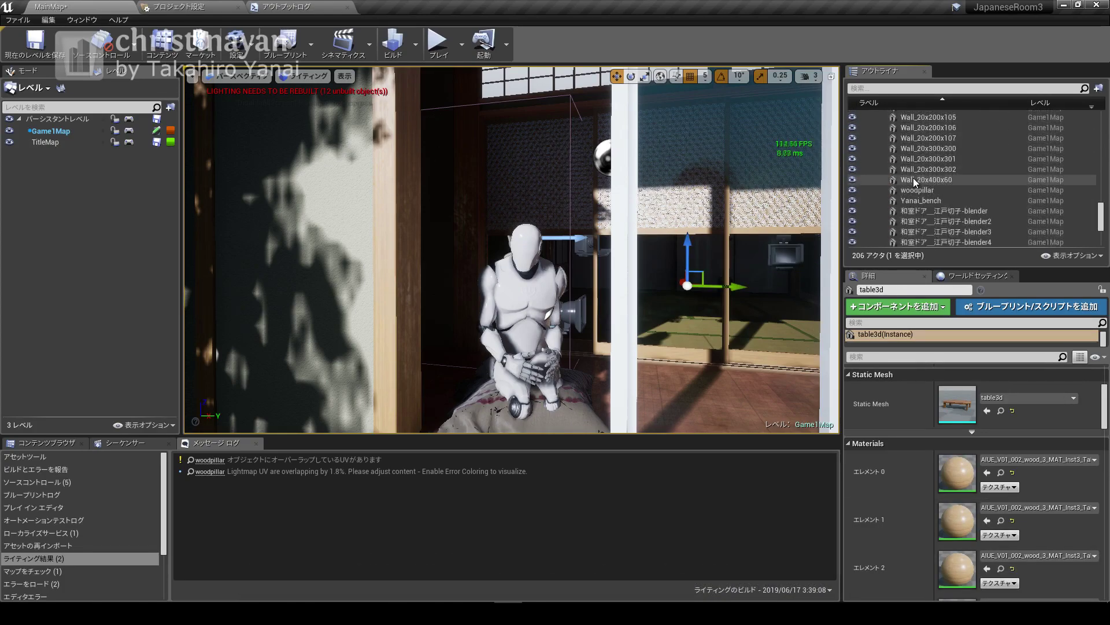
Step: Frame the 湯呑み teacup in the mannequin's hands and select the smoke2 steam emitter
{"action": "left_click", "coordinate": [913, 181]}
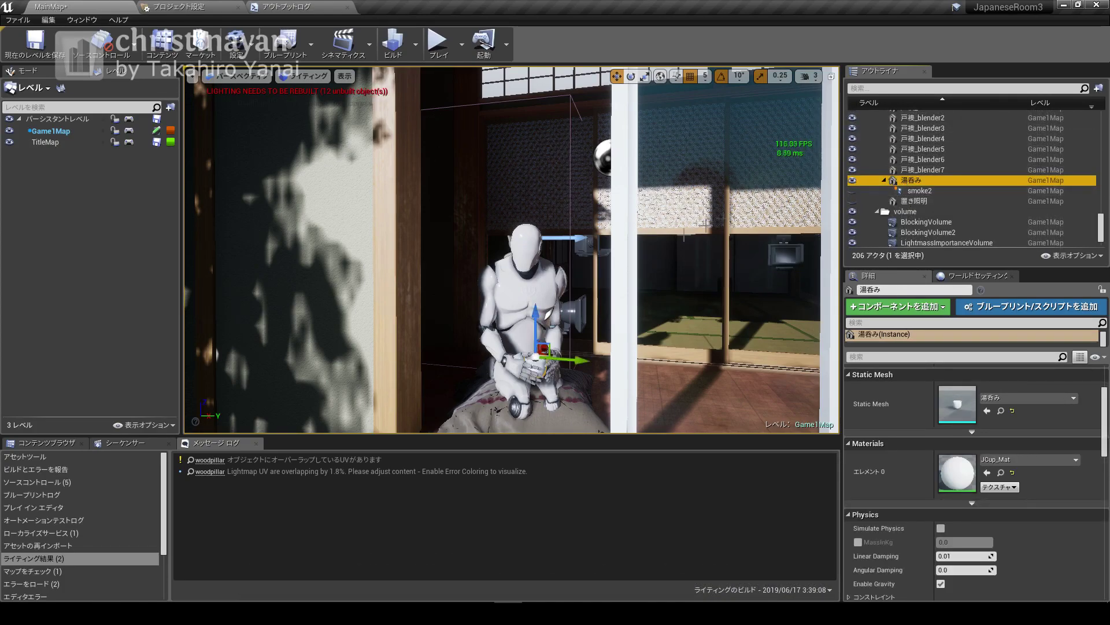
{"action": "key", "text": "f"}
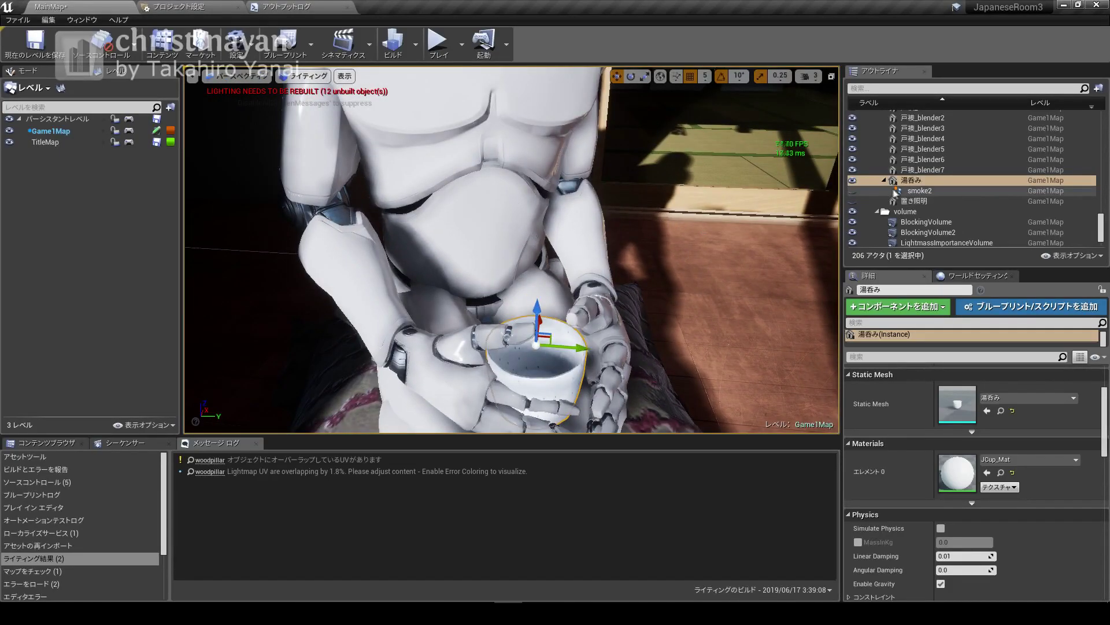
{"action": "left_click", "coordinate": [891, 191]}
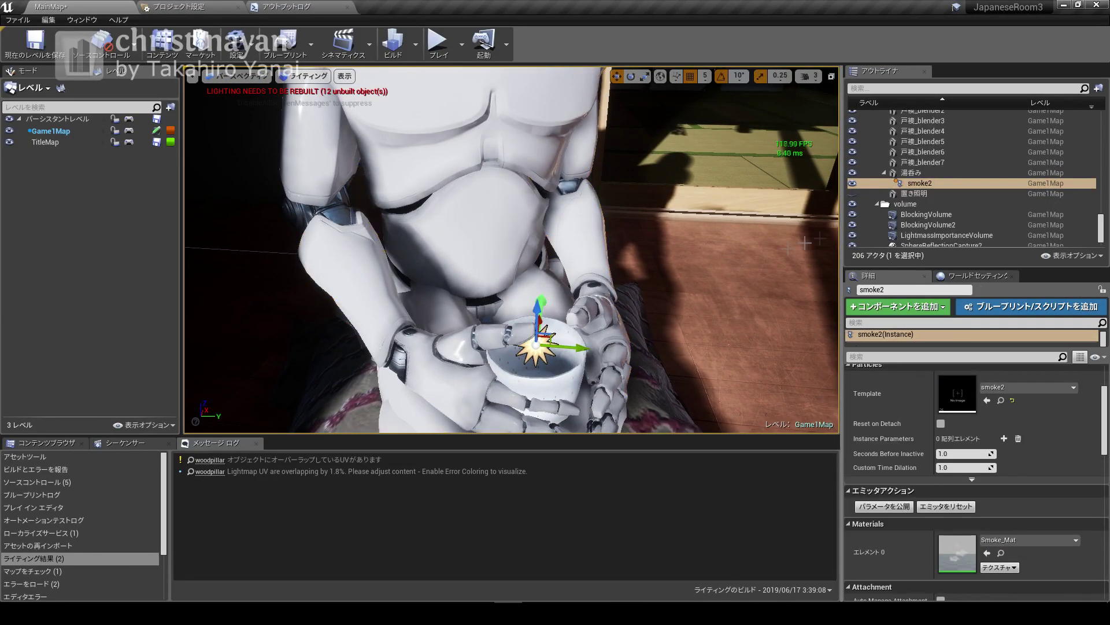
Step: Select smoke2 and inspect its particle system in the Cascade editor
{"action": "left_click", "coordinate": [893, 196]}
{"action": "left_click", "coordinate": [919, 182]}
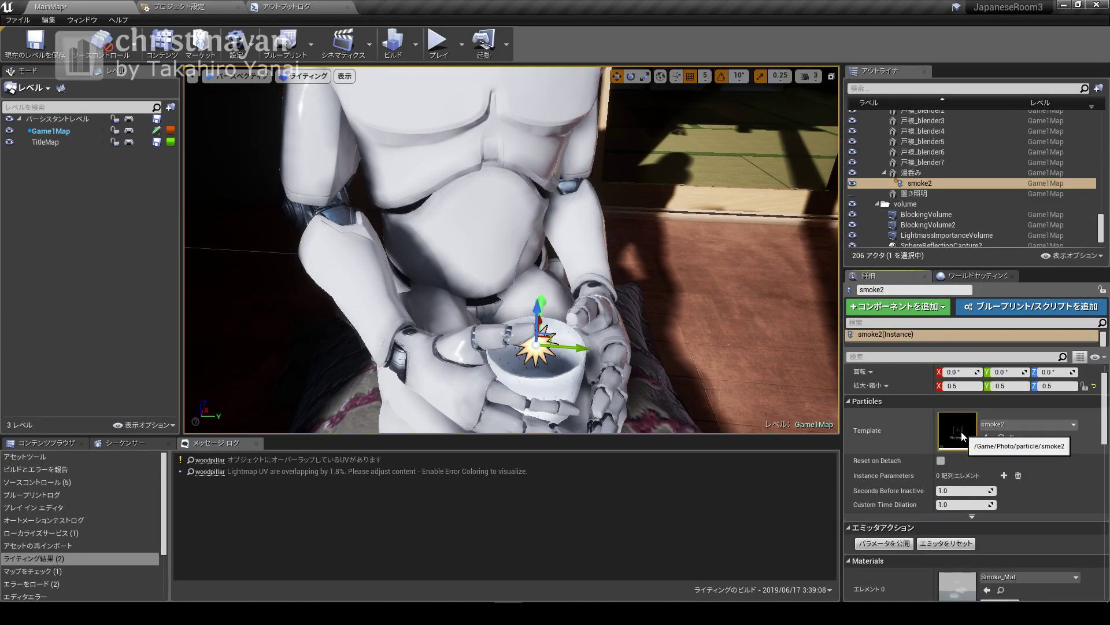
{"action": "double_click", "coordinate": [951, 443]}
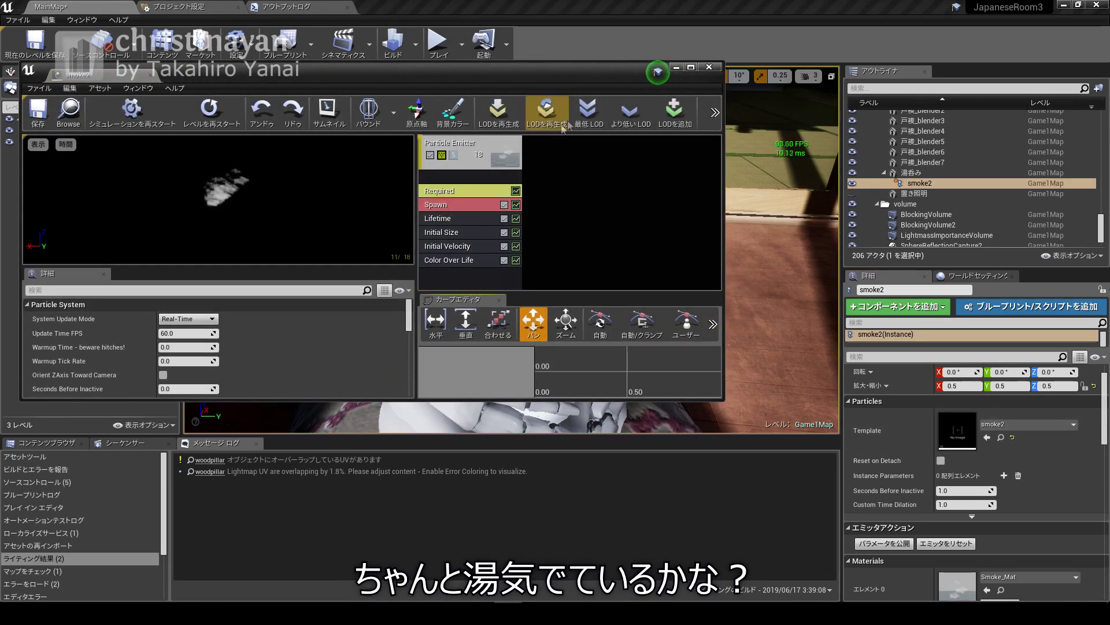
{"action": "left_click", "coordinate": [709, 68]}
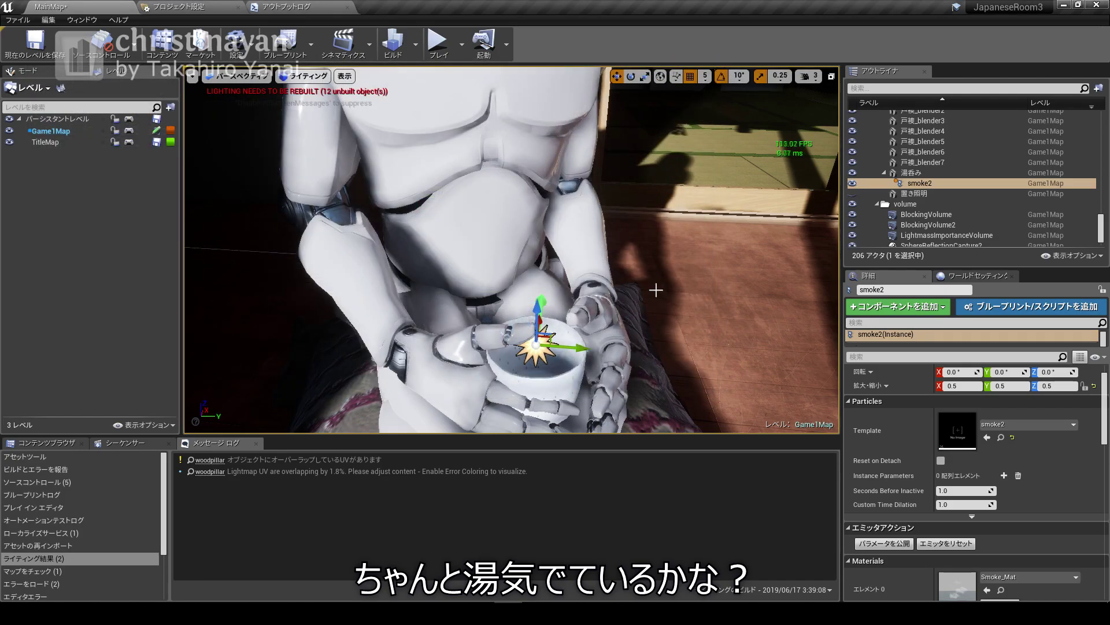
Step: Orbit back toward the mannequin and show smoke2 in the Photo/particle folder
{"action": "right_click_drag", "start_coordinate": [656, 290], "coordinate": [656, 290]}
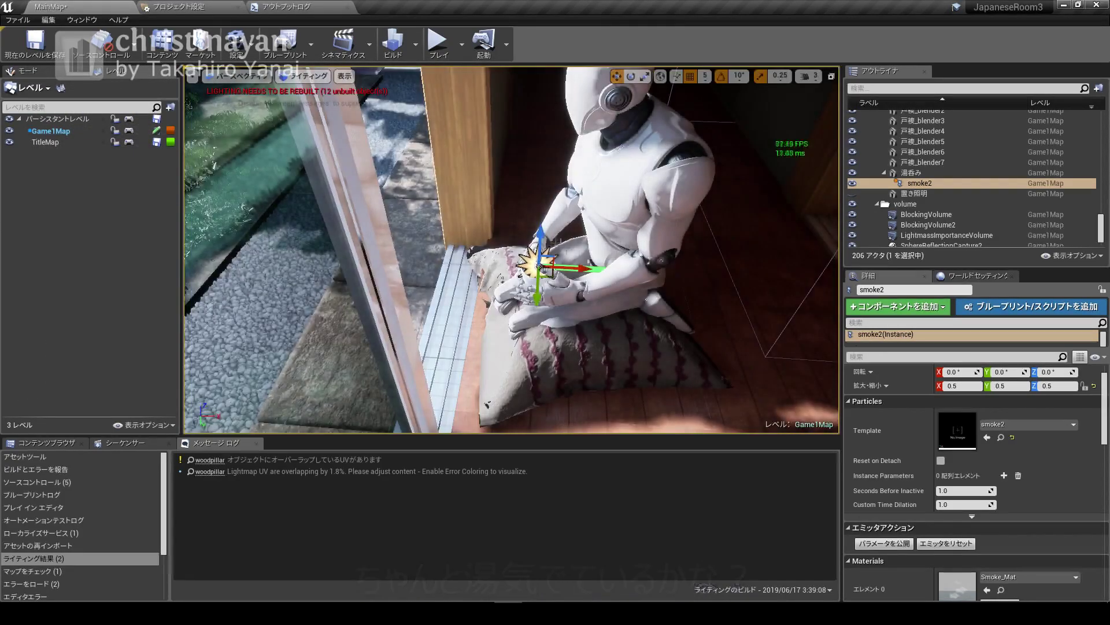
{"action": "right_click_drag", "start_coordinate": [705, 345], "coordinate": [704, 344]}
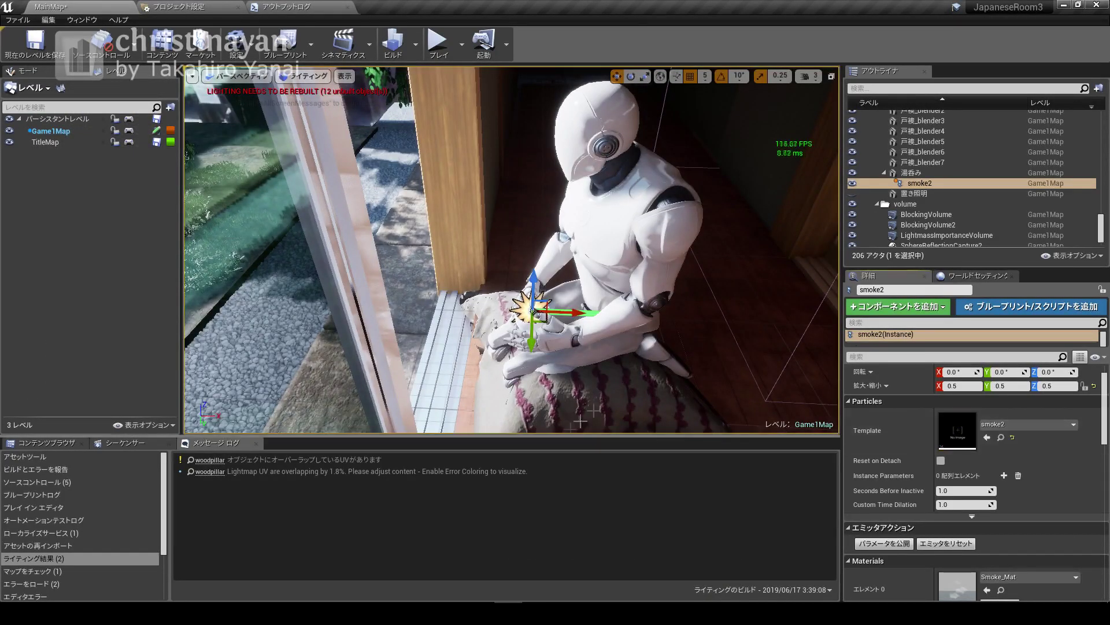
{"action": "left_click", "coordinate": [1001, 437]}
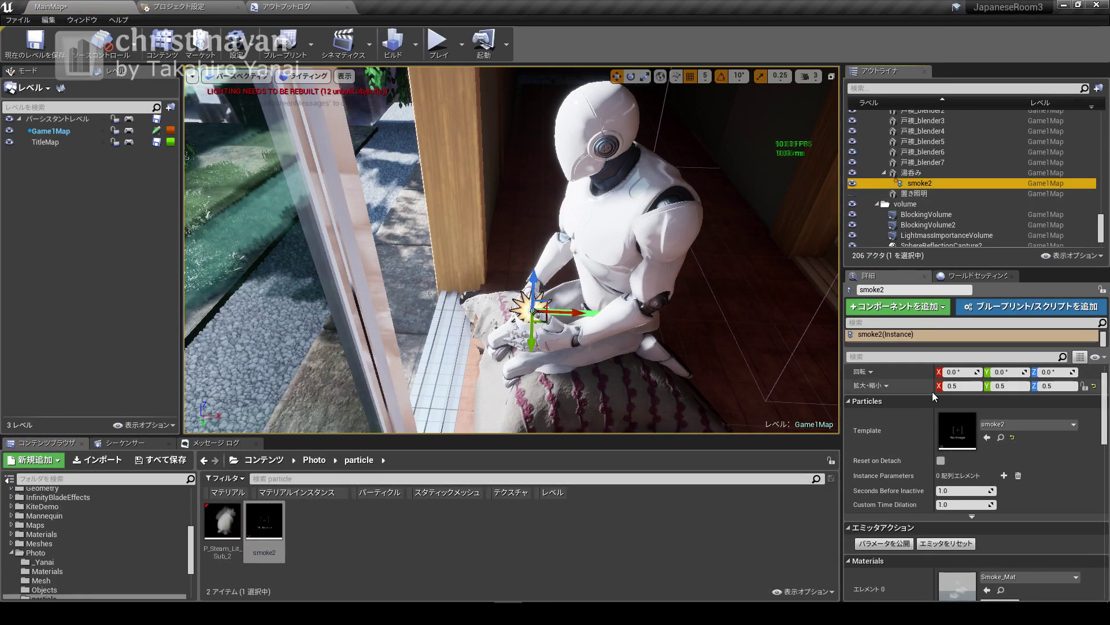
{"action": "scroll", "coordinate": [941, 408], "scroll_direction": "up", "scroll_amount": 1}
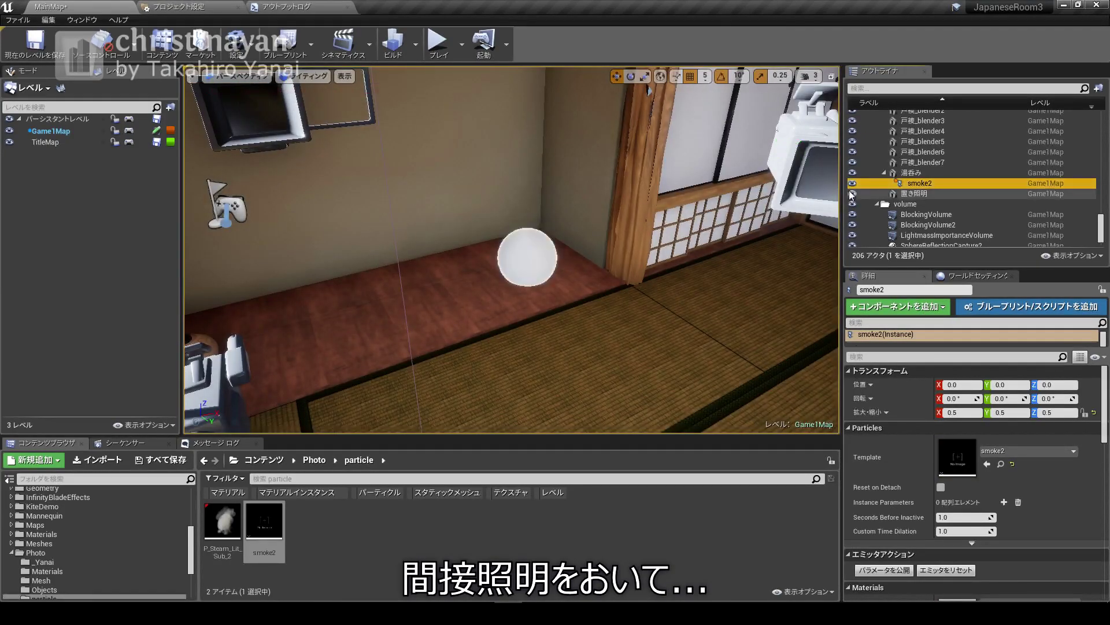
Step: Focus the view on the table3d low table, select the tableware jug and open the table's context menu
{"action": "scroll", "coordinate": [918, 195], "scroll_direction": "up", "scroll_amount": 5}
{"action": "scroll", "coordinate": [919, 195], "scroll_direction": "up", "scroll_amount": 5}
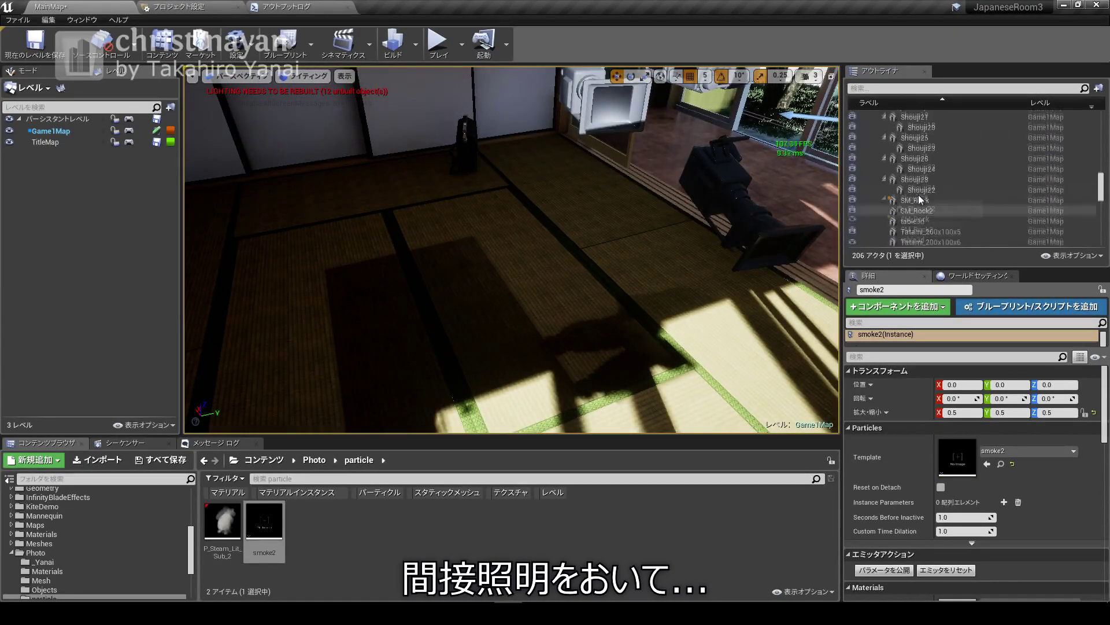
{"action": "double_click", "coordinate": [914, 166]}
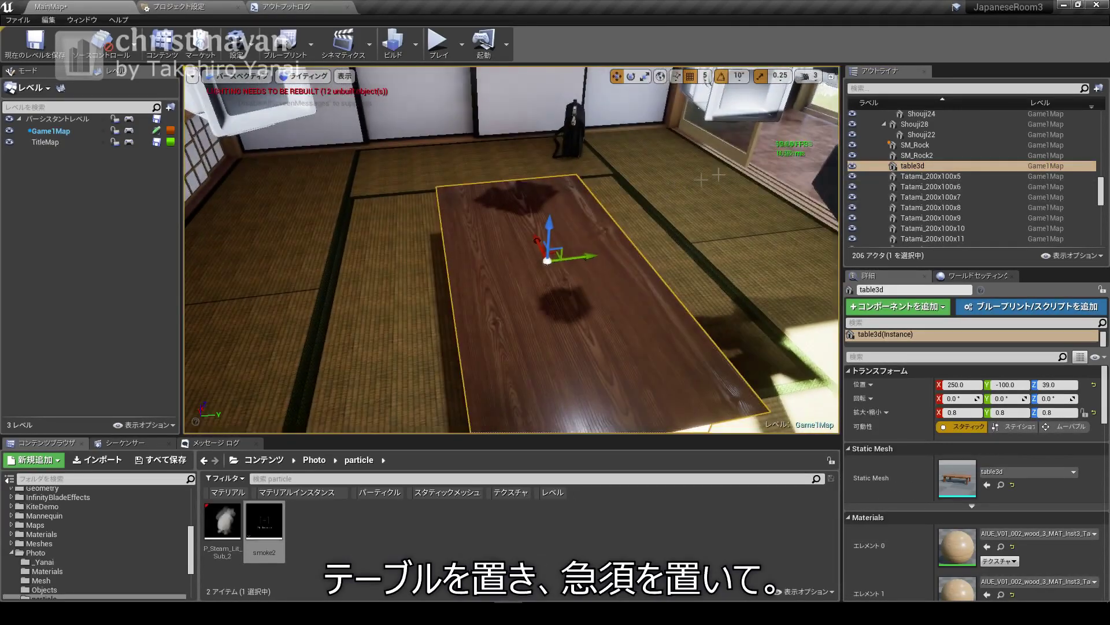
{"action": "scroll", "coordinate": [950, 194], "scroll_direction": "up", "scroll_amount": 5}
{"action": "scroll", "coordinate": [950, 194], "scroll_direction": "up", "scroll_amount": 5}
{"action": "scroll", "coordinate": [950, 194], "scroll_direction": "up", "scroll_amount": 5}
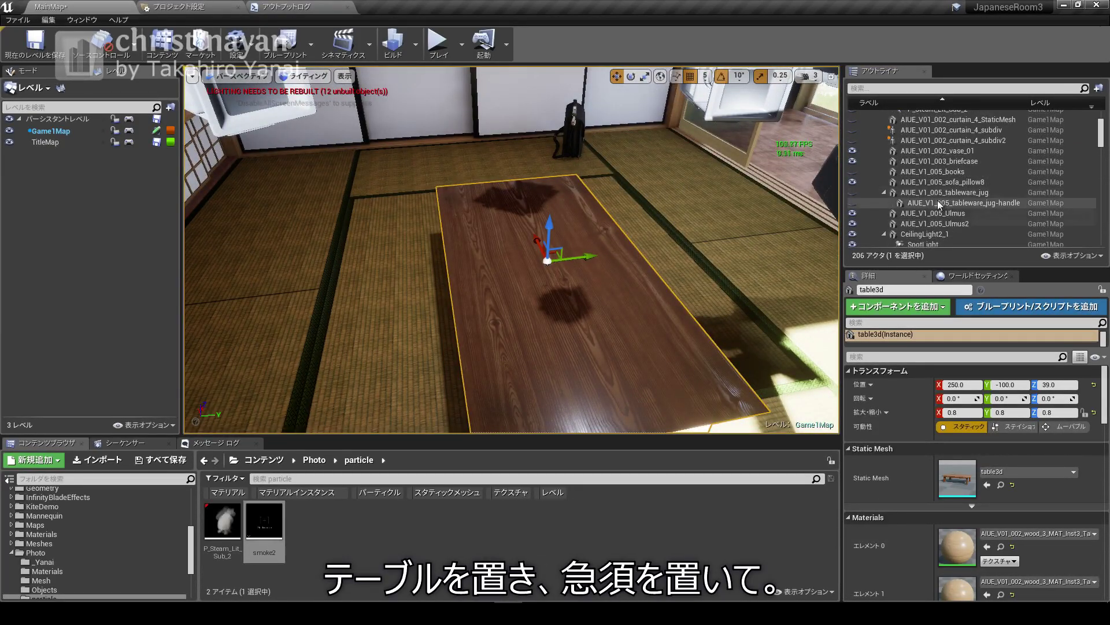
{"action": "left_click", "coordinate": [867, 194]}
{"action": "right_click", "coordinate": [589, 210]}
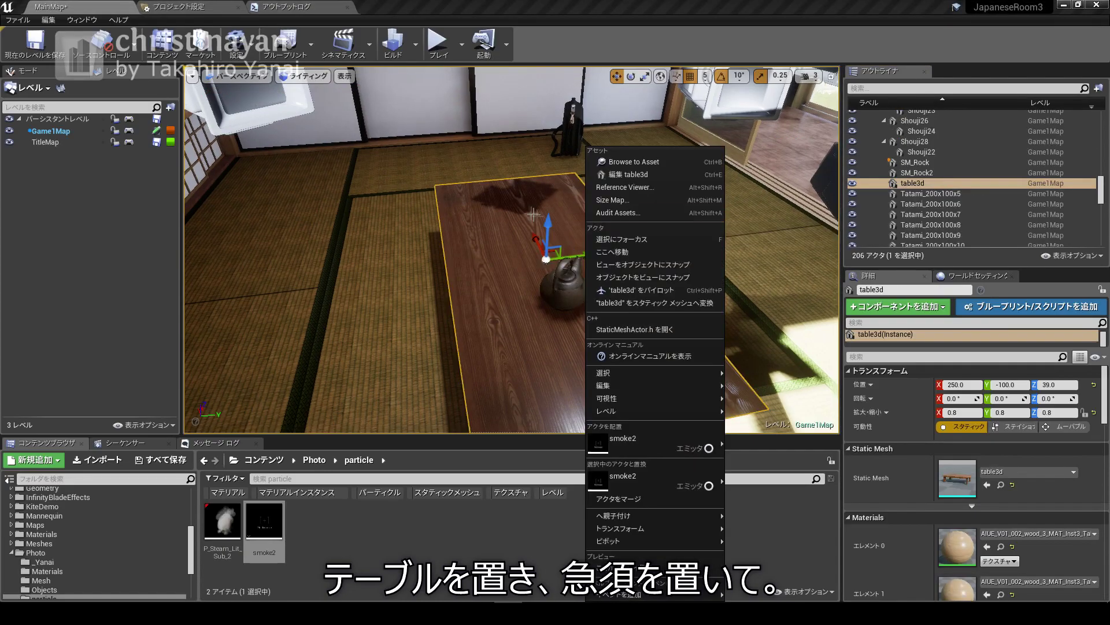
Step: Select the Shouji22 sliding screen and then the tea-drinking mannequin in the Outliner
{"action": "scroll", "coordinate": [589, 210], "scroll_direction": "up", "scroll_amount": 5}
{"action": "left_click", "coordinate": [912, 170]}
{"action": "scroll", "coordinate": [905, 191], "scroll_direction": "up", "scroll_amount": 3}
{"action": "scroll", "coordinate": [902, 202], "scroll_direction": "up", "scroll_amount": 3}
{"action": "scroll", "coordinate": [900, 211], "scroll_direction": "up", "scroll_amount": 3}
{"action": "left_click", "coordinate": [873, 192]}
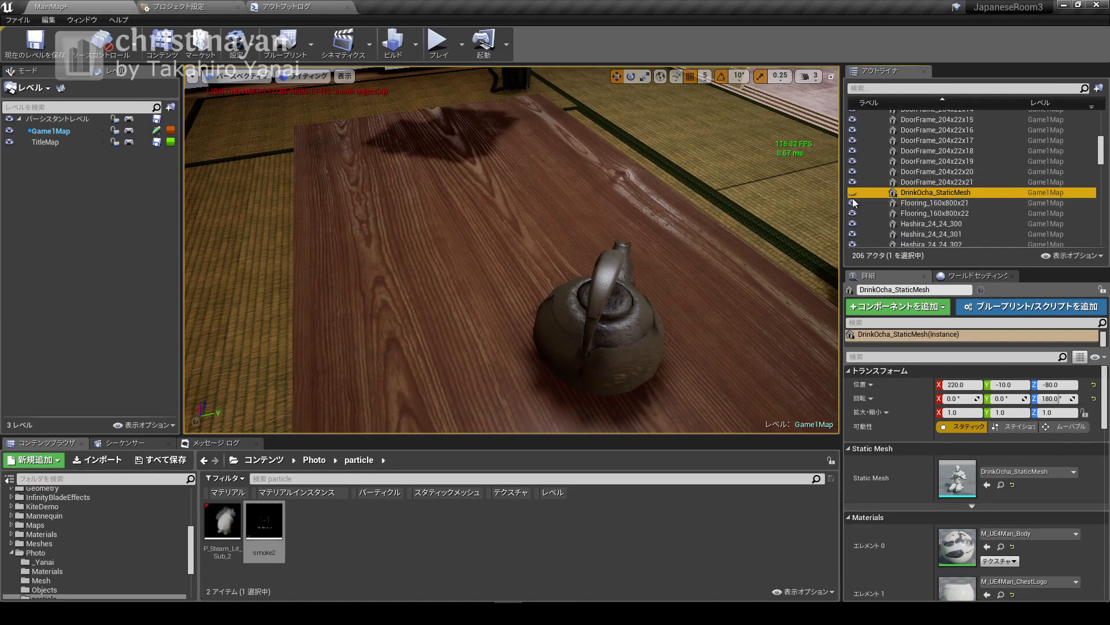
{"action": "double_click", "coordinate": [923, 193]}
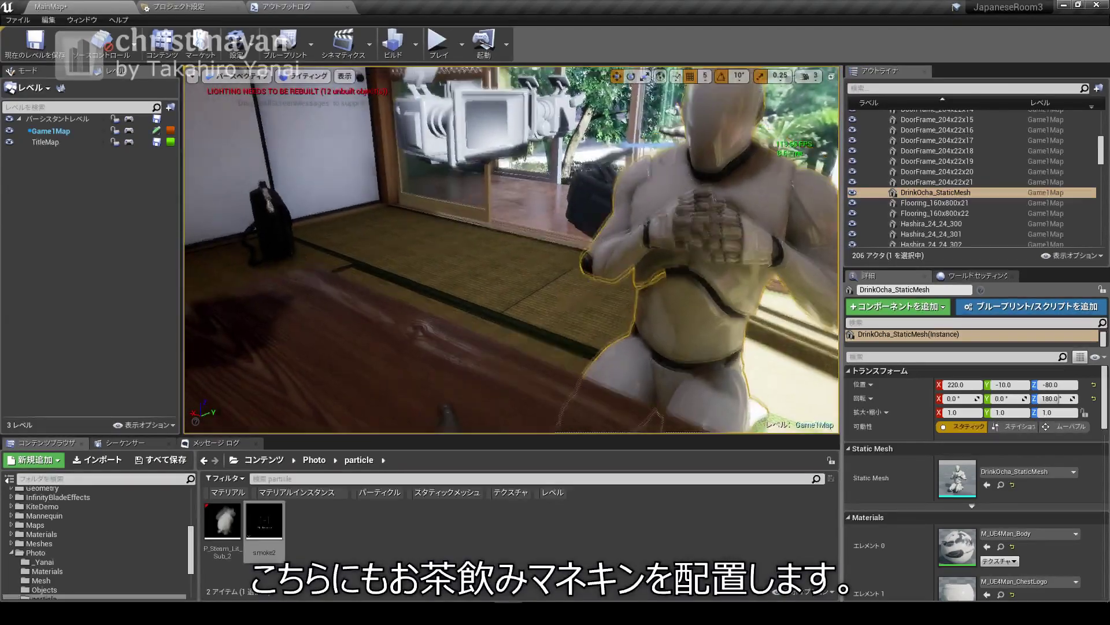
{"action": "scroll", "coordinate": [922, 199], "scroll_direction": "up", "scroll_amount": 2}
{"action": "scroll", "coordinate": [922, 200], "scroll_direction": "up", "scroll_amount": 5}
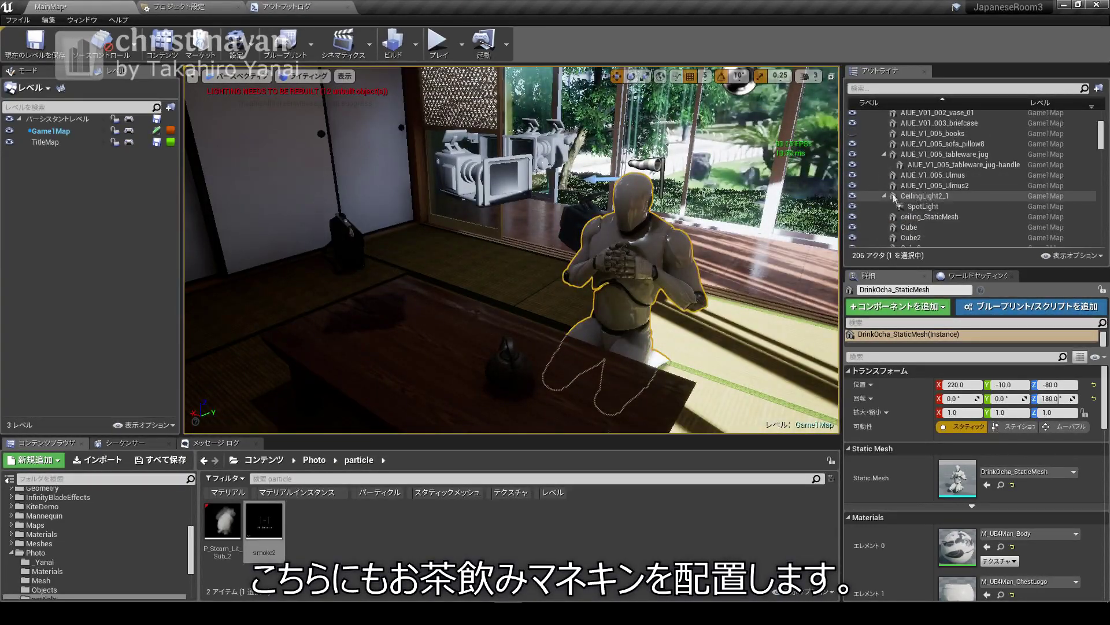
{"action": "scroll", "coordinate": [894, 200], "scroll_direction": "up", "scroll_amount": 5}
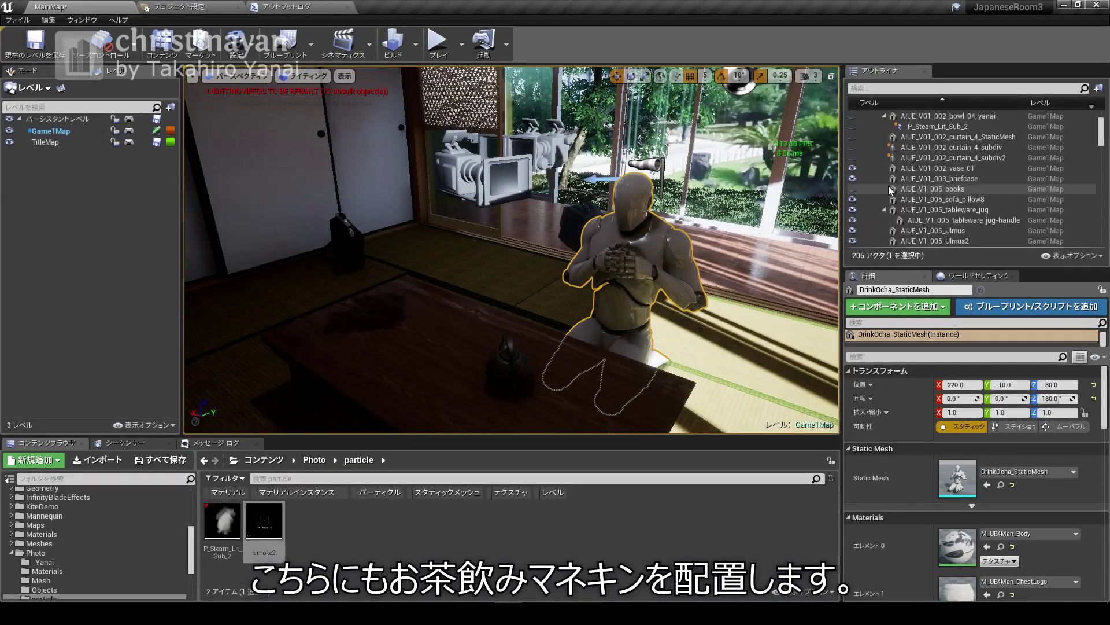
{"action": "left_click", "coordinate": [924, 157]}
{"action": "scroll", "coordinate": [919, 174], "scroll_direction": "up", "scroll_amount": 2}
{"action": "left_click", "coordinate": [902, 134]}
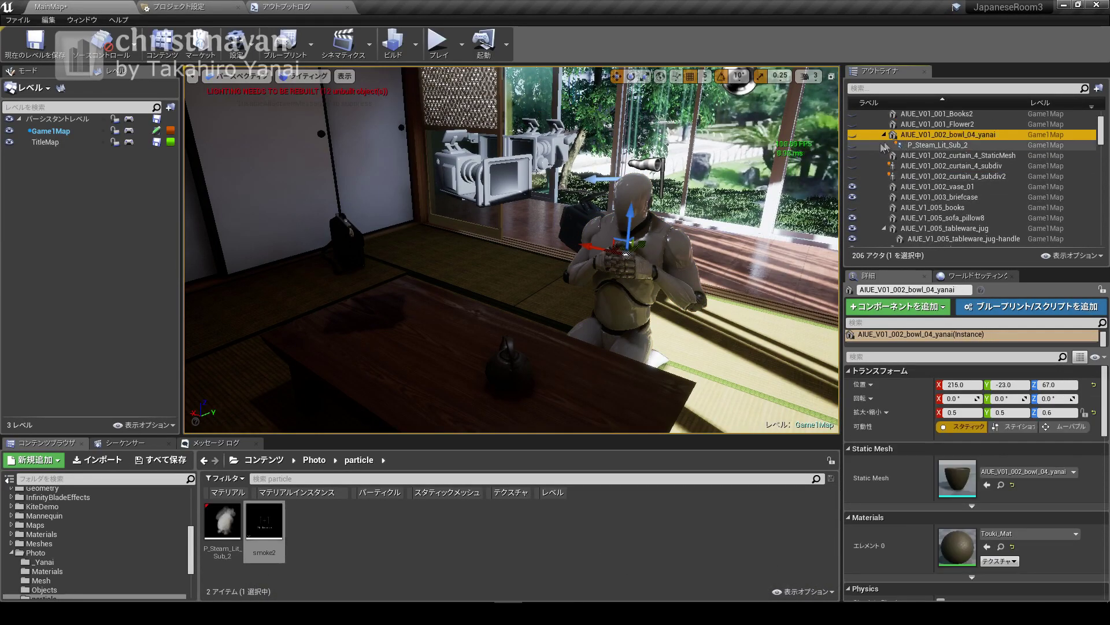
{"action": "left_click", "coordinate": [876, 147]}
{"action": "left_click", "coordinate": [580, 281]}
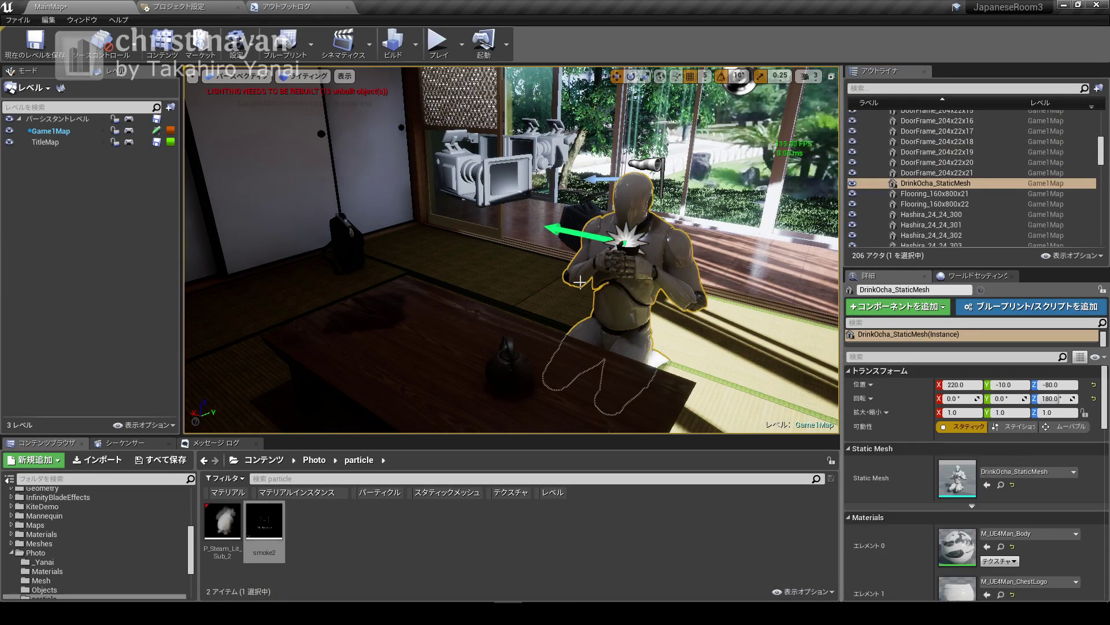
{"action": "left_click", "coordinate": [579, 276]}
{"action": "key", "text": "f"}
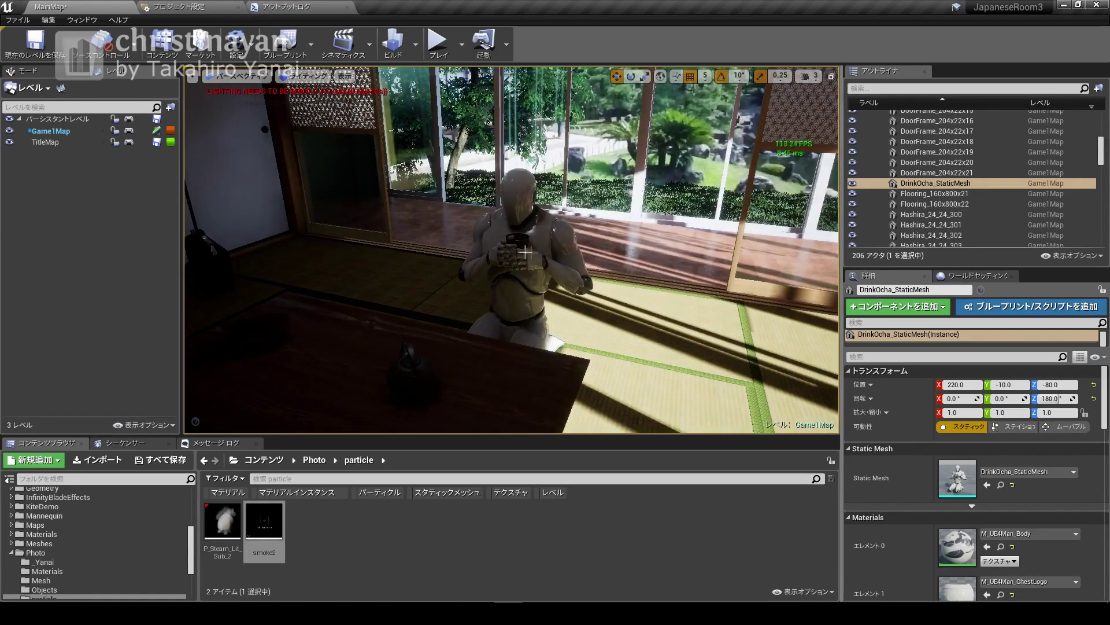
{"action": "left_click", "coordinate": [523, 243]}
{"action": "key", "text": "f"}
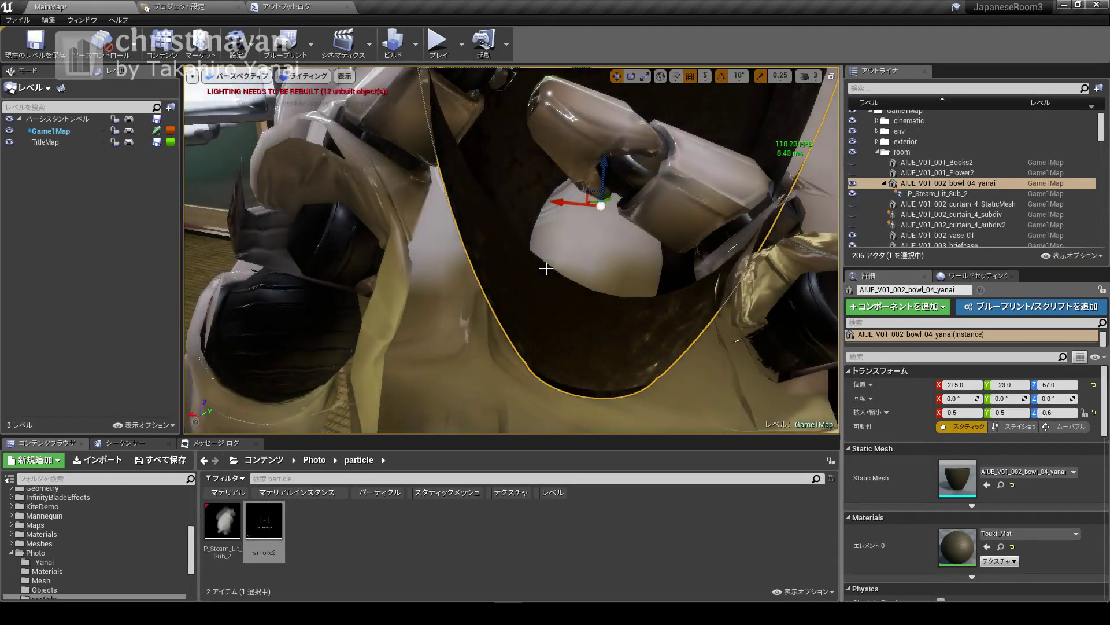
{"action": "scroll", "coordinate": [221, 110], "scroll_direction": "down", "scroll_amount": 10}
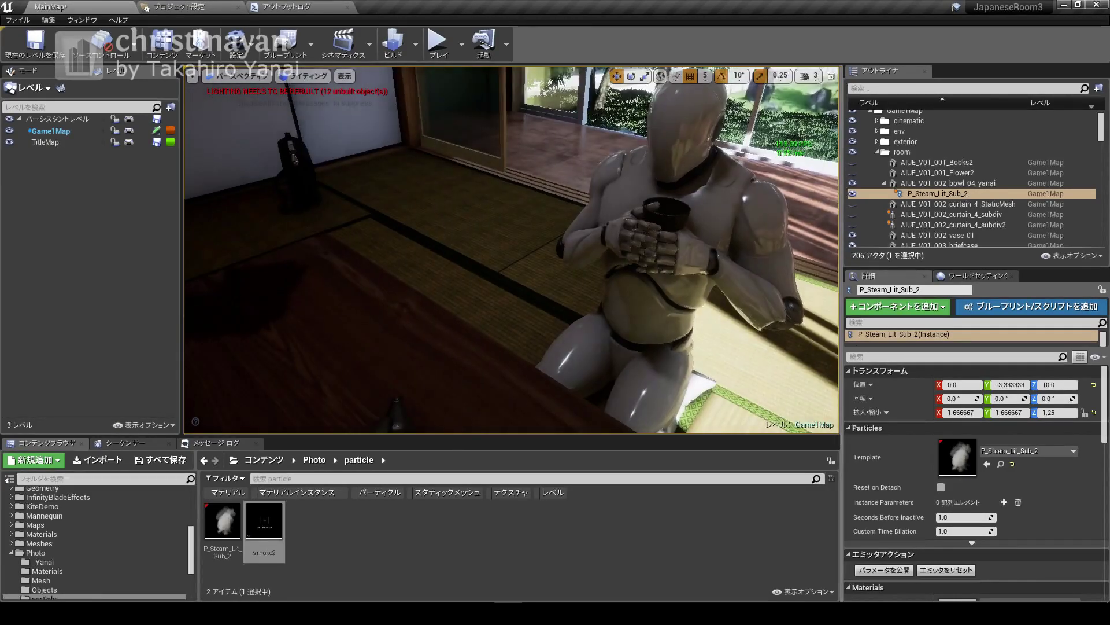
{"action": "key", "text": "f"}
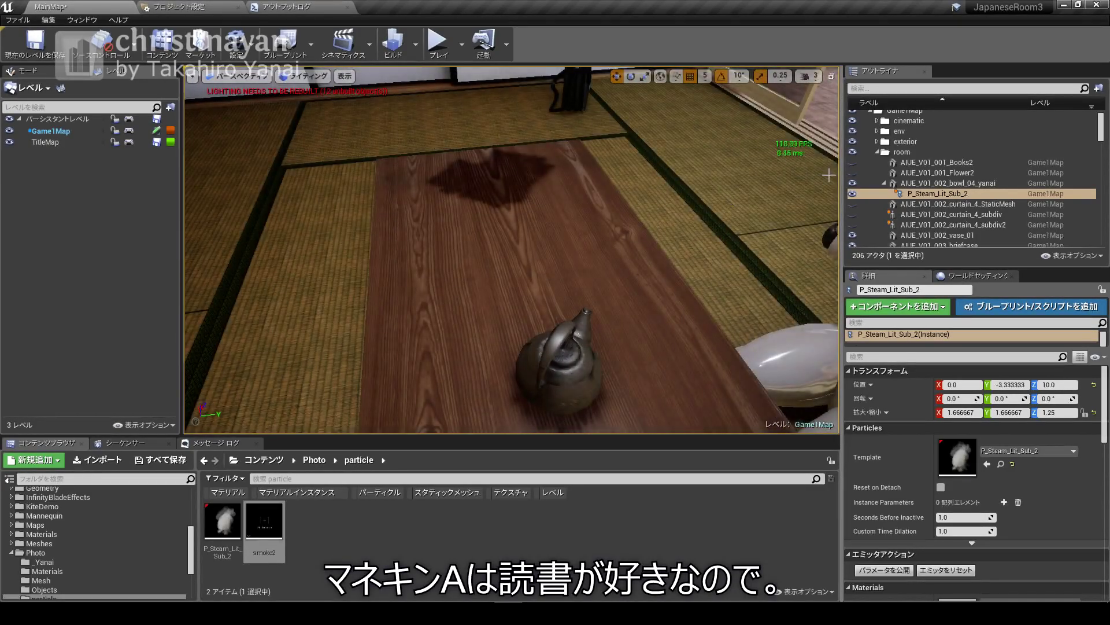
Step: Select the potted plant Flower2 by the window and the three curtain_4_subdiv pieces, focusing the last
{"action": "left_click", "coordinate": [882, 172]}
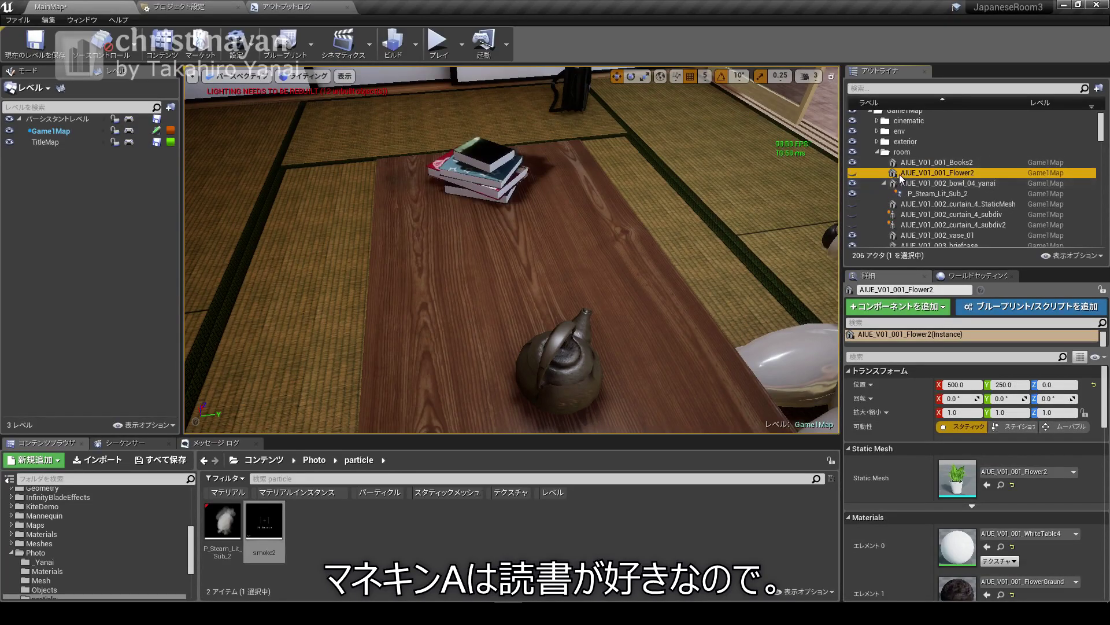
{"action": "left_click", "coordinate": [853, 173]}
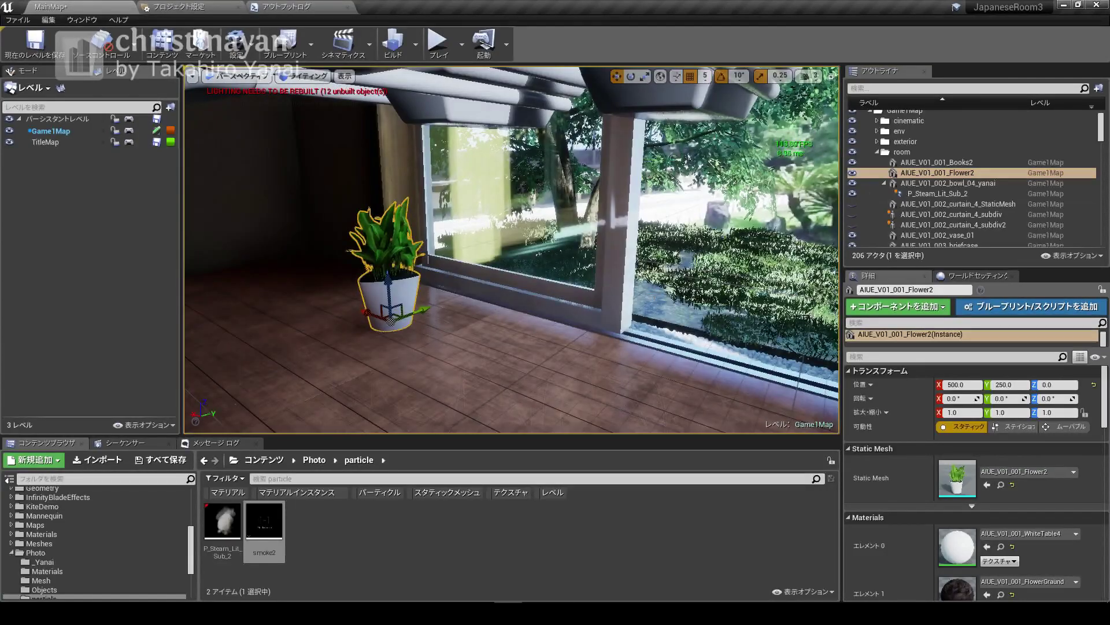
{"action": "left_click", "coordinate": [727, 236]}
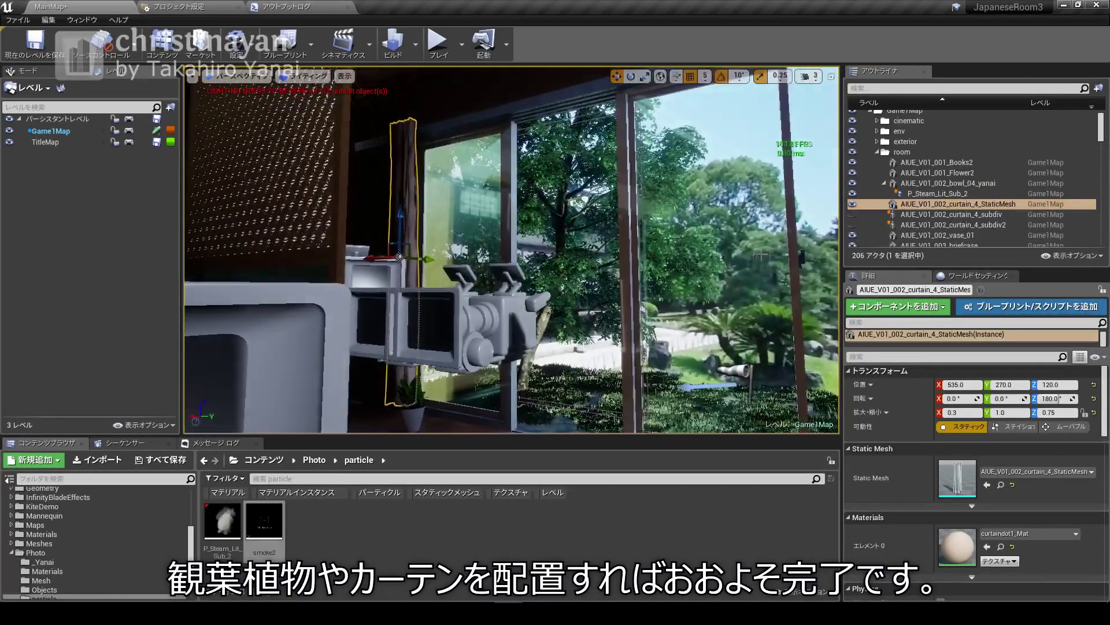
{"action": "left_click", "coordinate": [900, 217]}
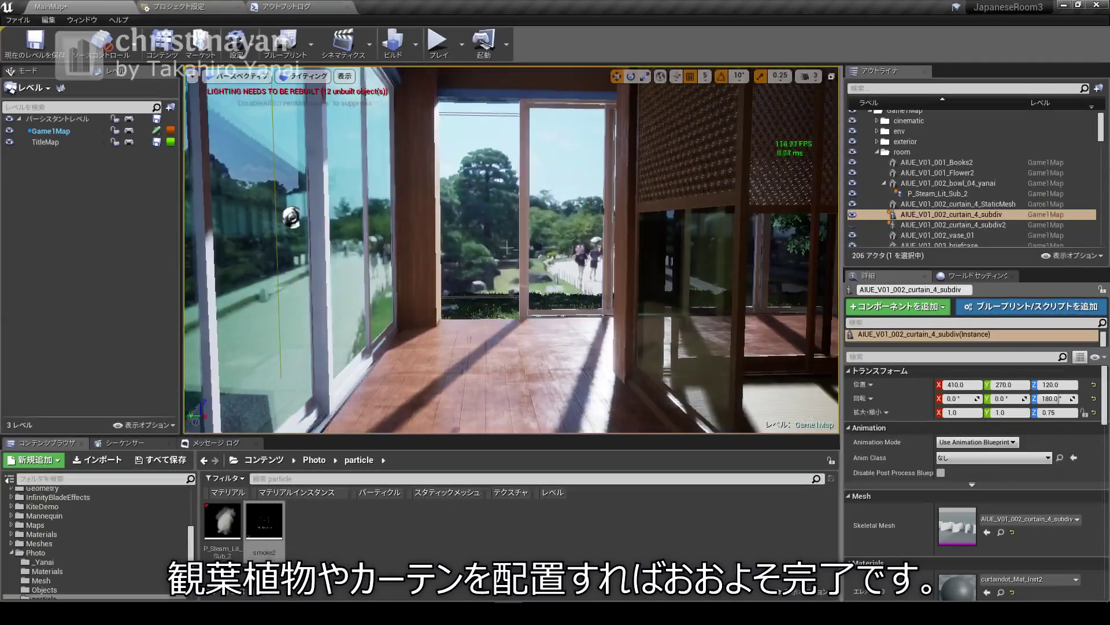
{"action": "double_click", "coordinate": [925, 224]}
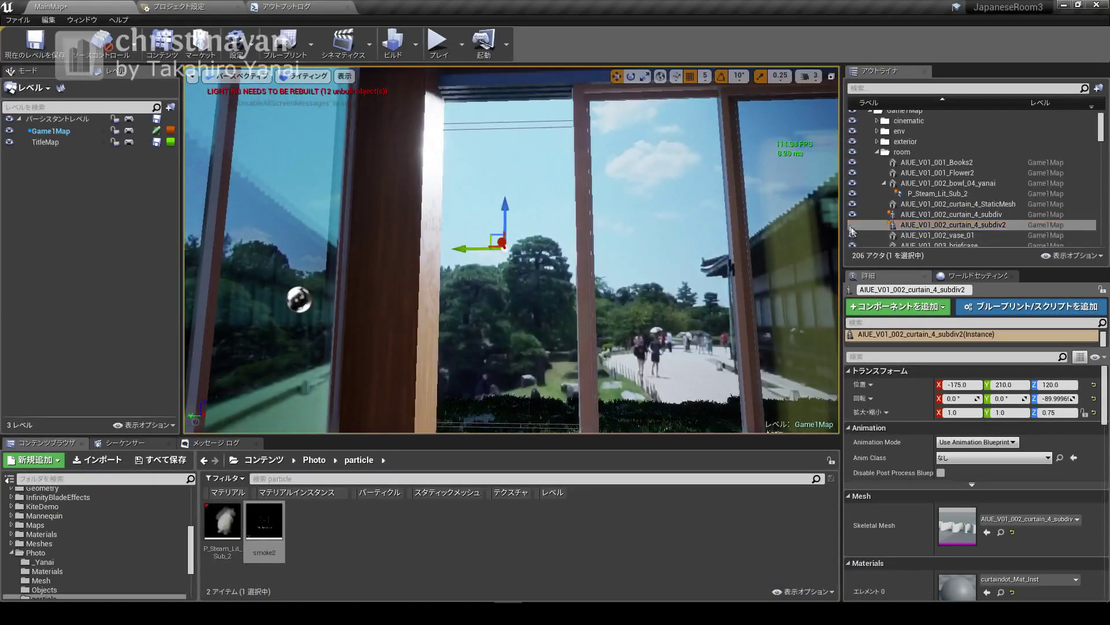
Step: Focus the view on the AIUE_V1_005_books stack on the low table
{"action": "scroll", "coordinate": [907, 198], "scroll_direction": "down", "scroll_amount": 5}
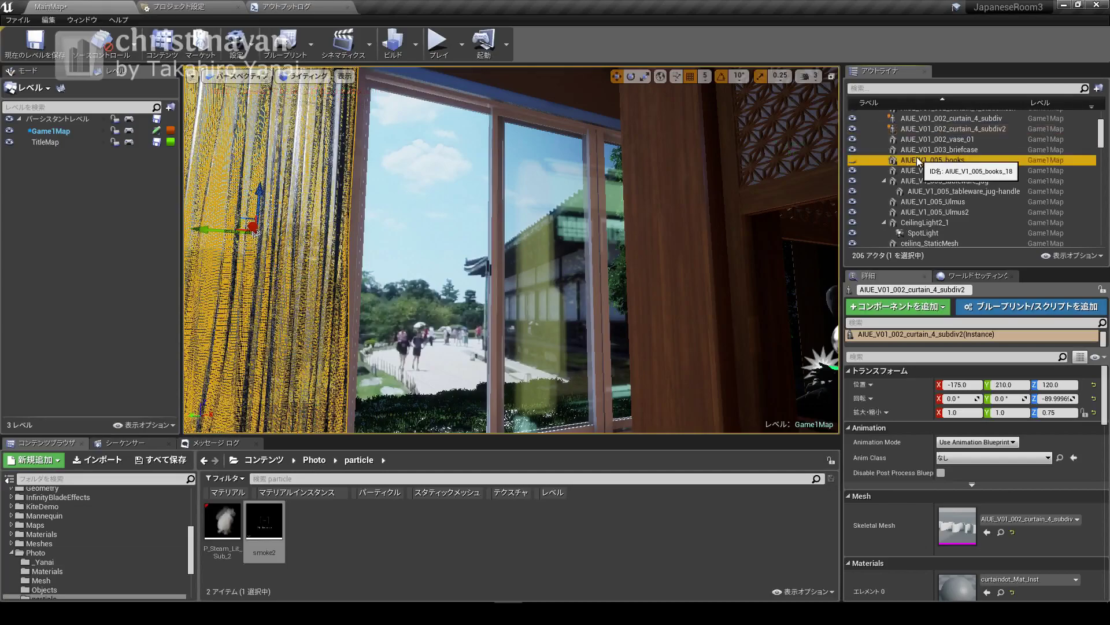
{"action": "double_click", "coordinate": [932, 160]}
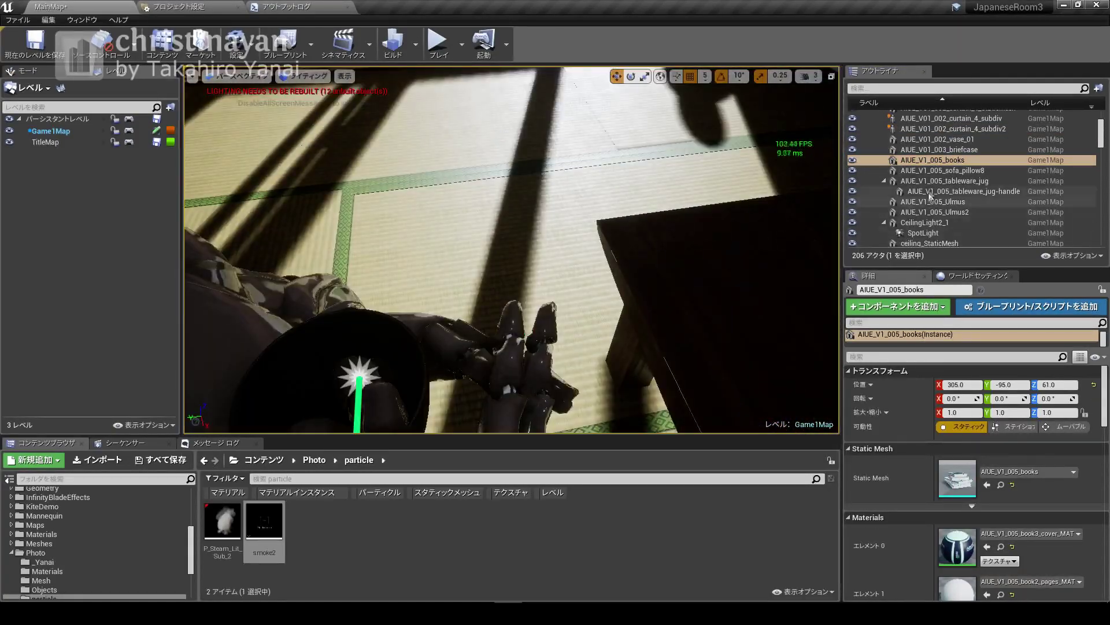
{"action": "scroll", "coordinate": [929, 195], "scroll_direction": "down", "scroll_amount": 5}
{"action": "scroll", "coordinate": [929, 195], "scroll_direction": "down", "scroll_amount": 5}
{"action": "scroll", "coordinate": [929, 196], "scroll_direction": "down", "scroll_amount": 5}
{"action": "scroll", "coordinate": [928, 195], "scroll_direction": "down", "scroll_amount": 5}
{"action": "scroll", "coordinate": [928, 189], "scroll_direction": "down", "scroll_amount": 5}
{"action": "scroll", "coordinate": [929, 189], "scroll_direction": "down", "scroll_amount": 3}
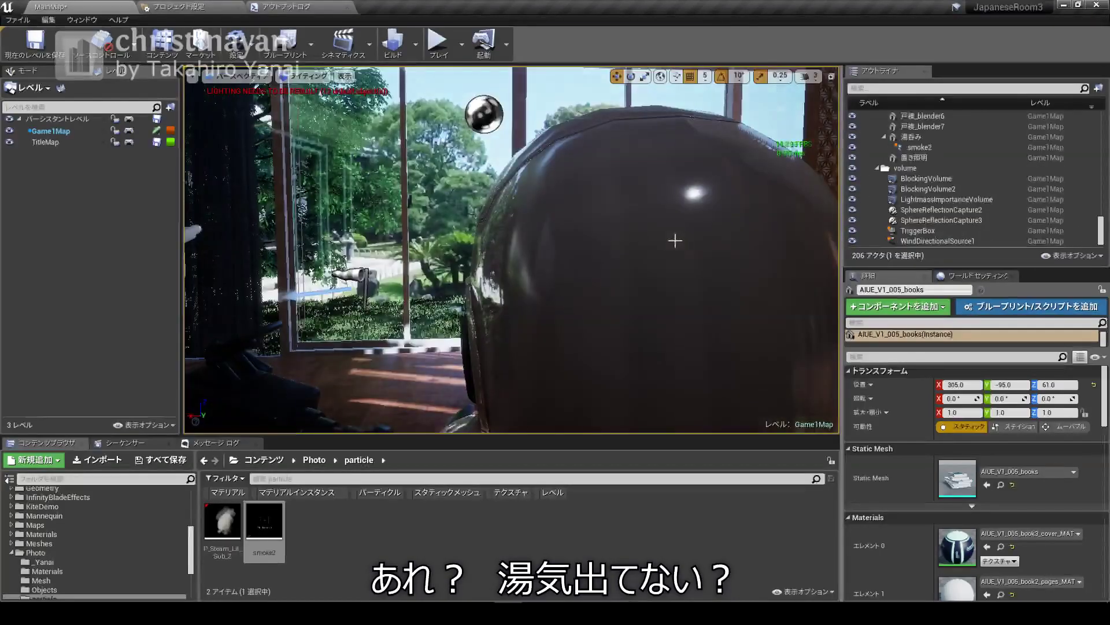
Step: Pull the view back and down over the garden, then turn toward the mannequin by the window
{"action": "left_click_drag", "start_coordinate": [675, 240], "coordinate": [674, 266]}
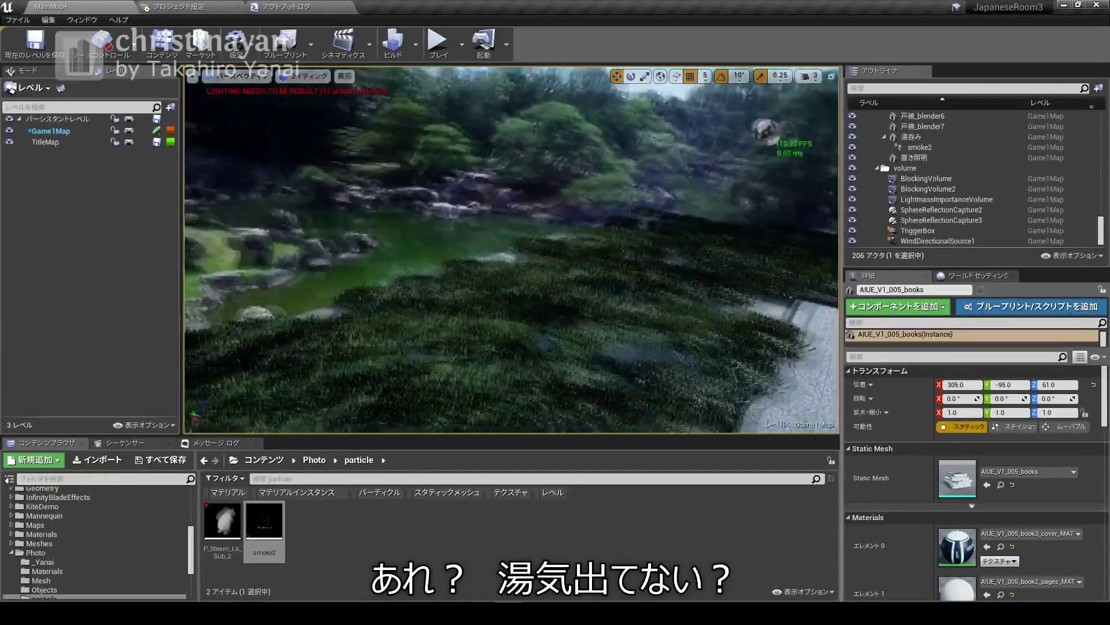
{"action": "right_click_drag", "start_coordinate": [675, 266], "coordinate": [675, 323]}
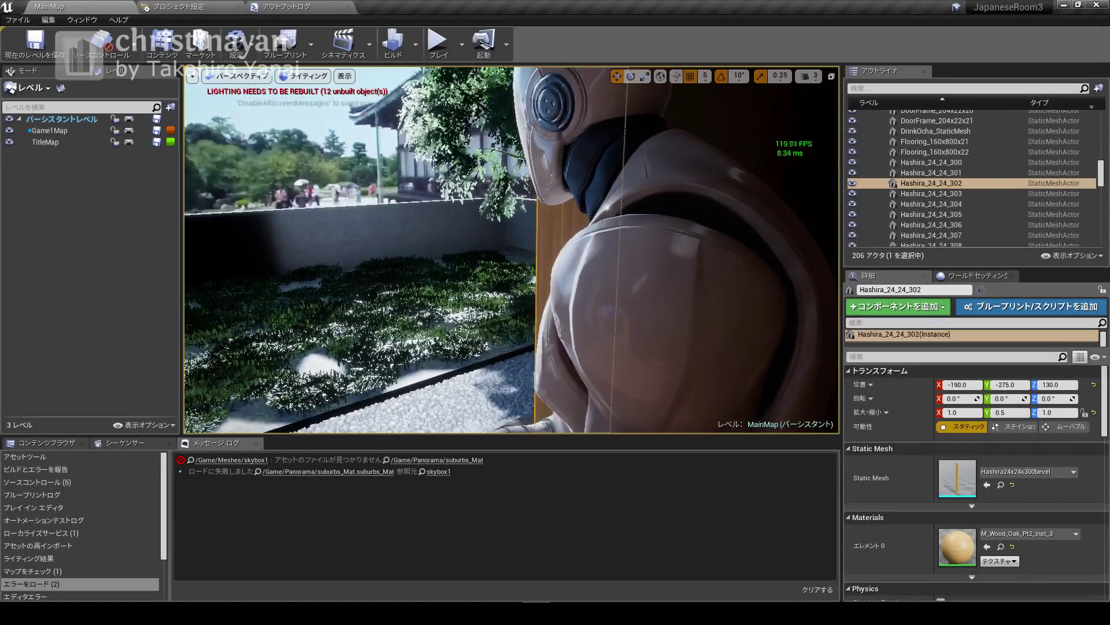
{"action": "right_click_drag", "start_coordinate": [498, 246], "coordinate": [497, 245]}
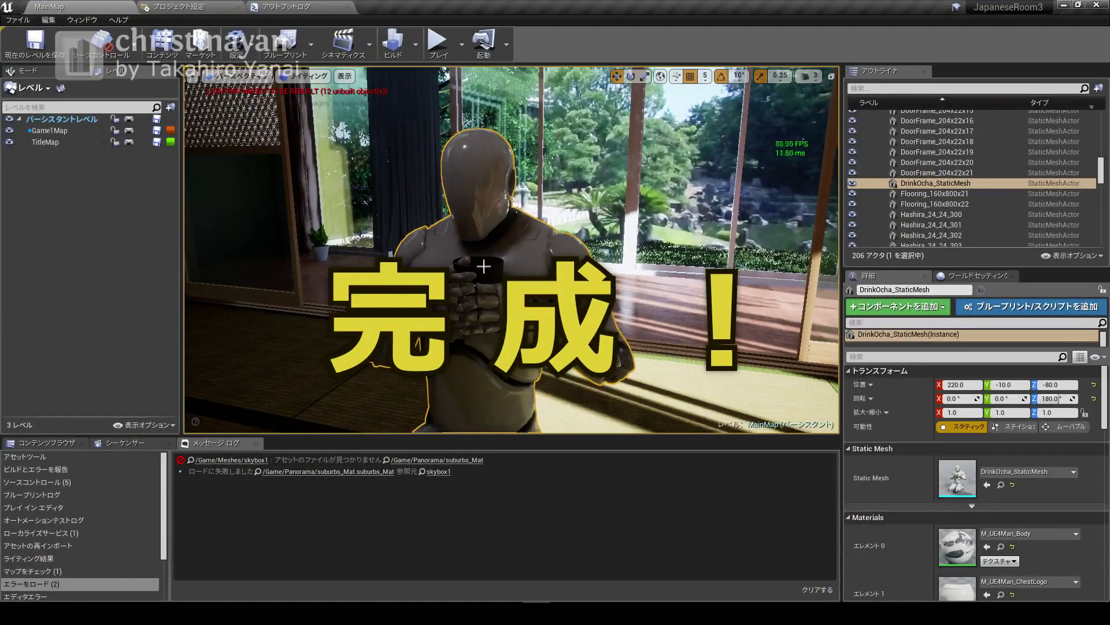
Step: Inspect the AIUE_V1_002_bowl_04_yanai tea bowl, the P_Steam_Lit_Sub_2 steam and the tea-drinking mannequin
{"action": "left_click", "coordinate": [475, 277]}
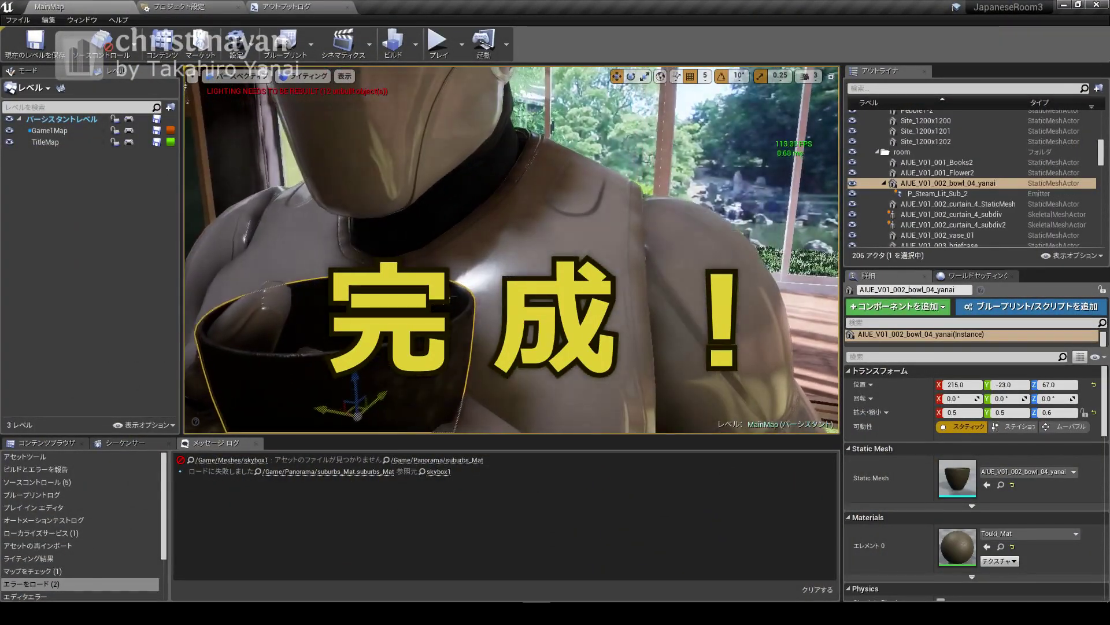
{"action": "left_click", "coordinate": [937, 193]}
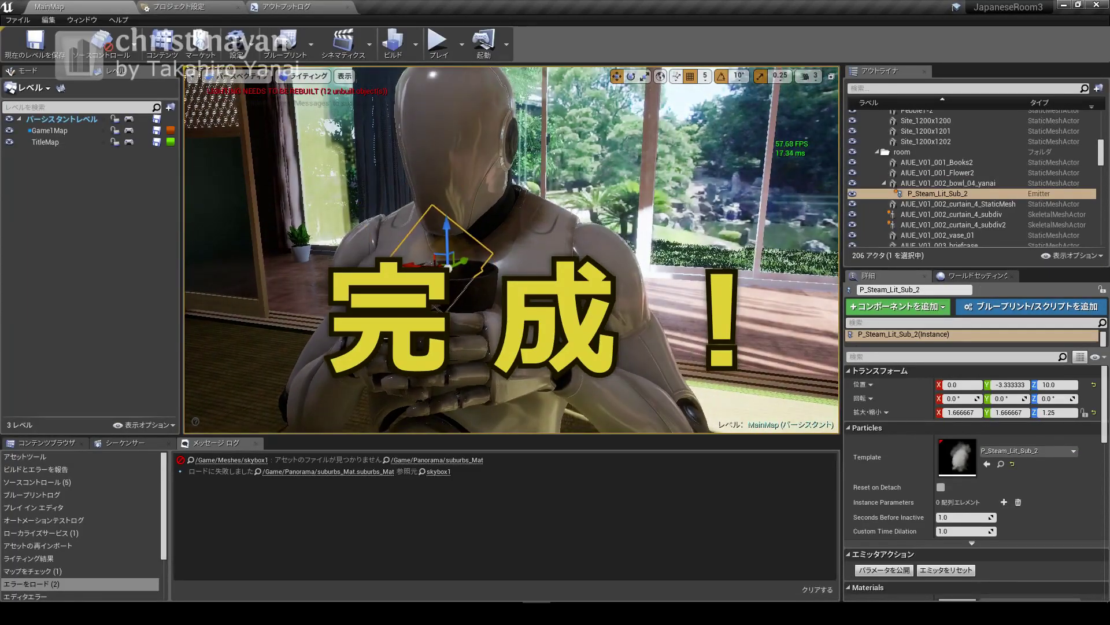
{"action": "left_click", "coordinate": [421, 343]}
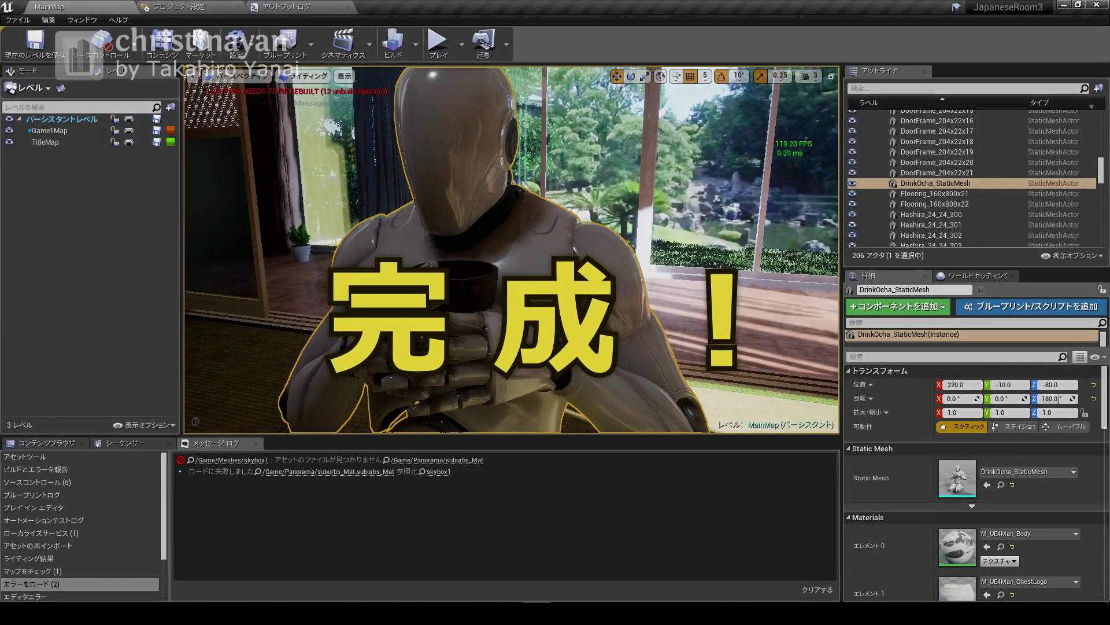